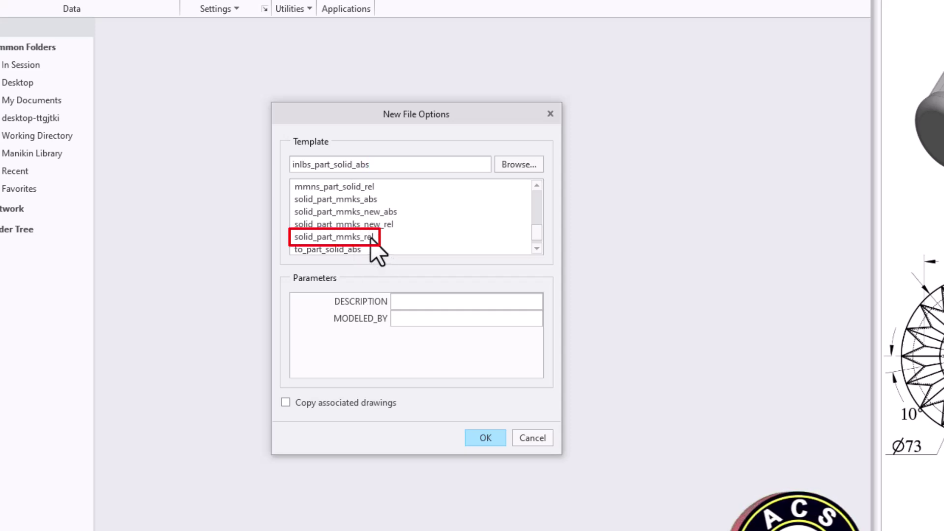
# Create the new part from the solid_part_mmks_rel template
pyautogui.click(371, 238)
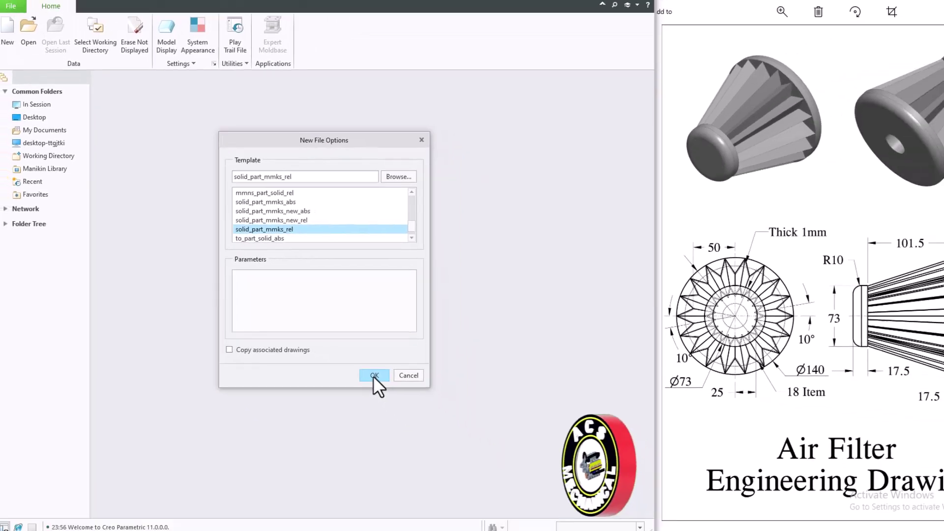
pyautogui.click(485, 438)
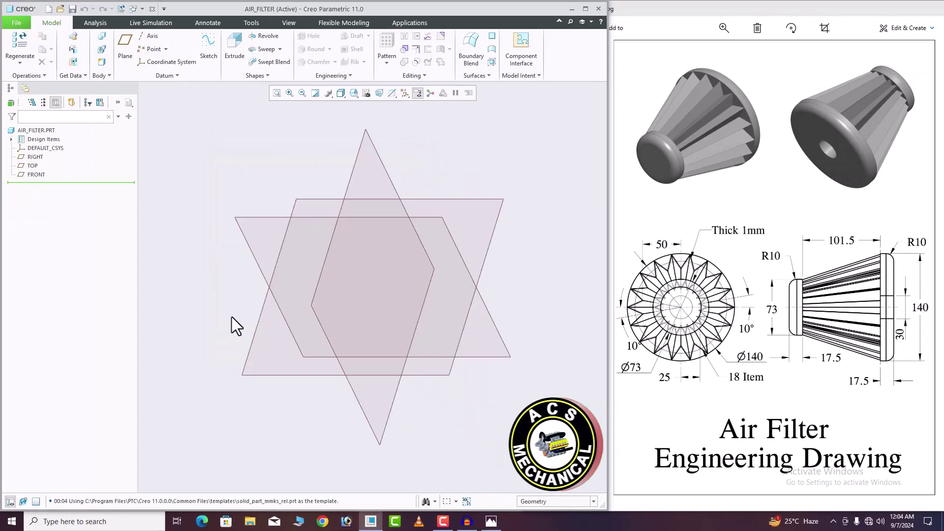
# Create a datum axis through the intersection of the RIGHT and TOP datum planes
pyautogui.click(149, 36)
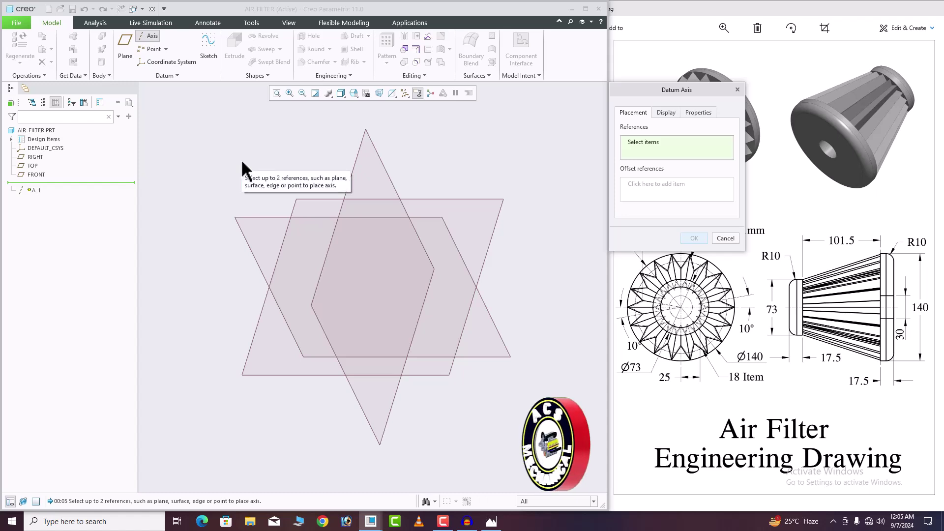
pyautogui.click(32, 157)
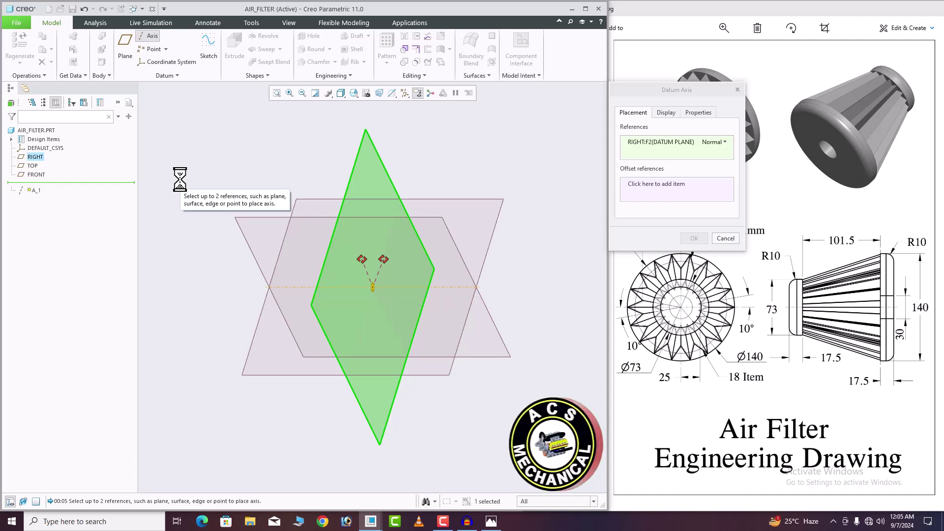
pyautogui.keyDown('ctrl'); pyautogui.click(32, 166); pyautogui.keyUp('ctrl')
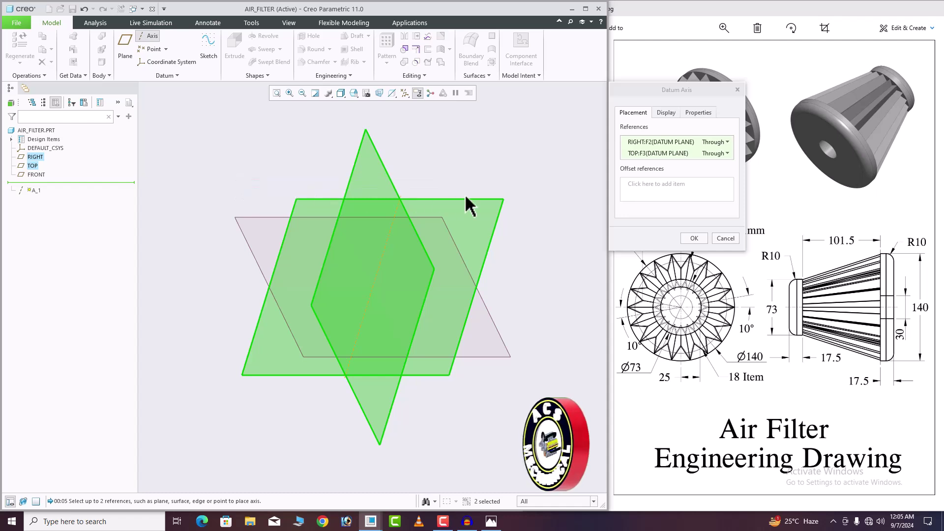
pyautogui.click(694, 238)
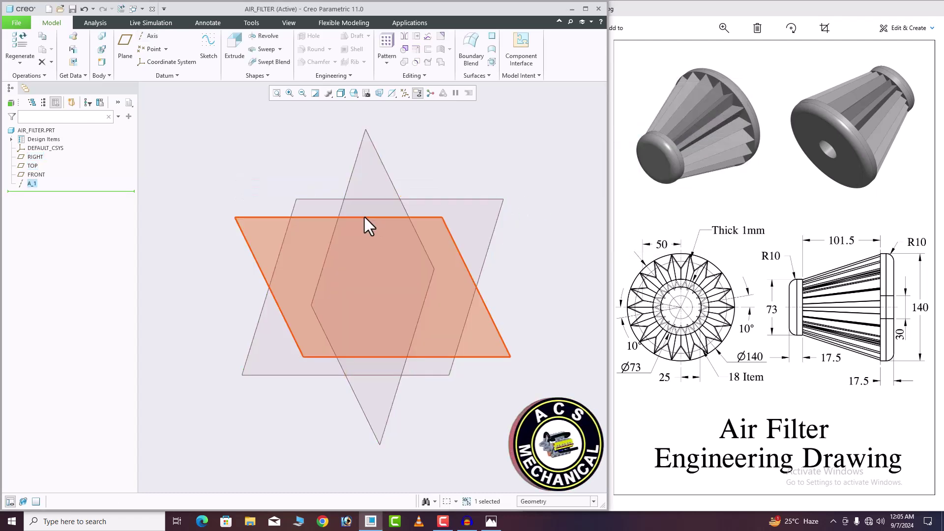
# Turn on the display of datum axes in the graphics area
pyautogui.moveTo(364, 222); pyautogui.dragTo(386, 161, button='middle')
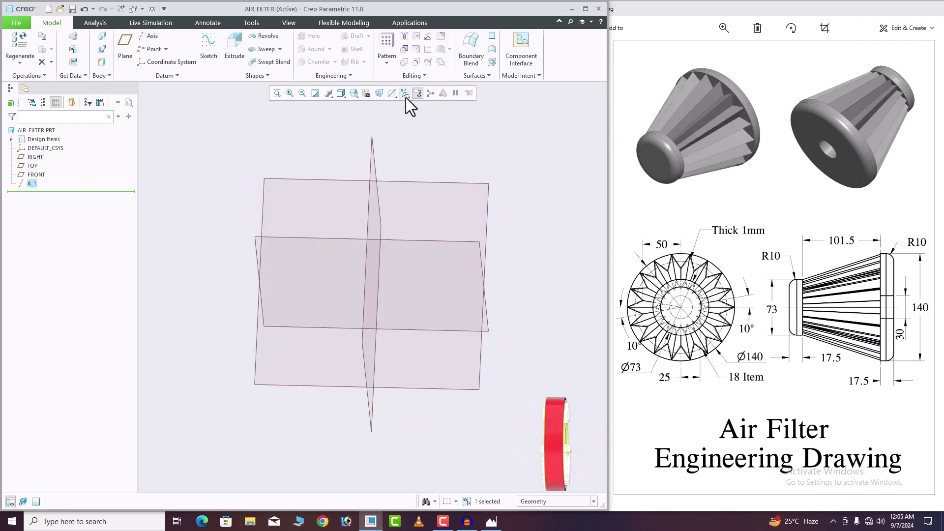
pyautogui.click(405, 93)
pyautogui.click(405, 117)
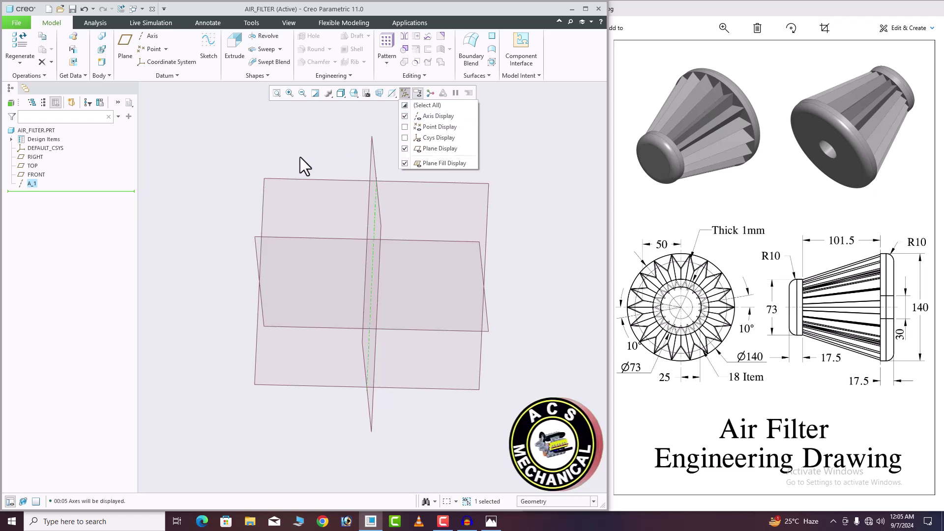
# Create a datum plane offset 101.5 mm from the FRONT datum plane
pyautogui.moveTo(300, 158); pyautogui.dragTo(202, 235, button='middle')
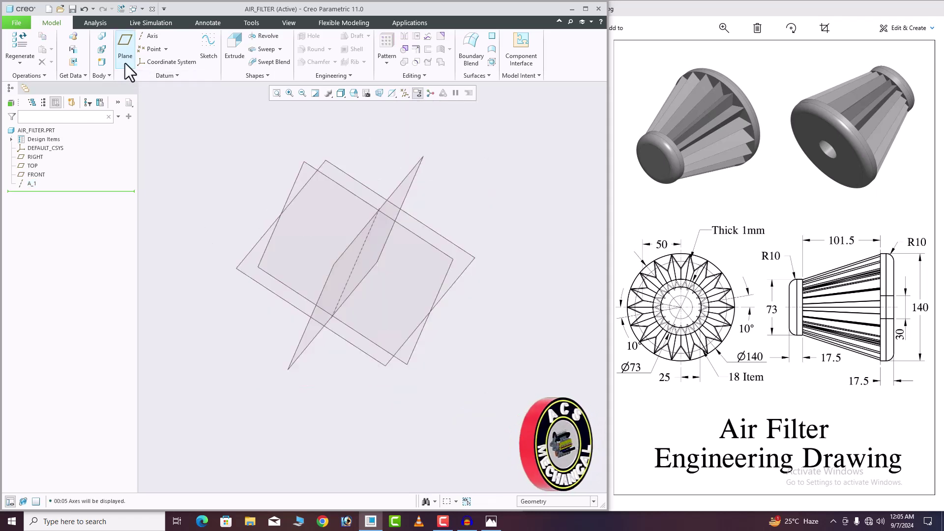
pyautogui.click(123, 48)
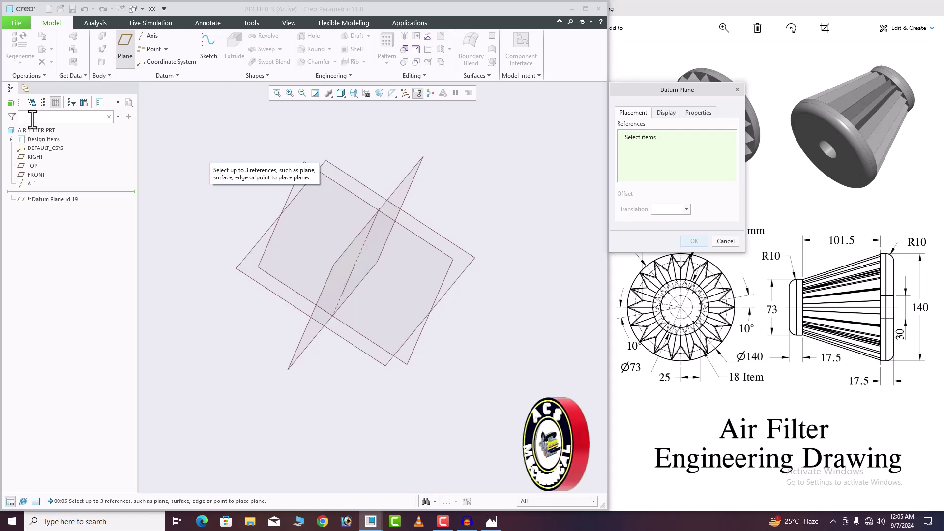
pyautogui.click(36, 175)
pyautogui.moveTo(659, 92); pyautogui.dragTo(514, 102)
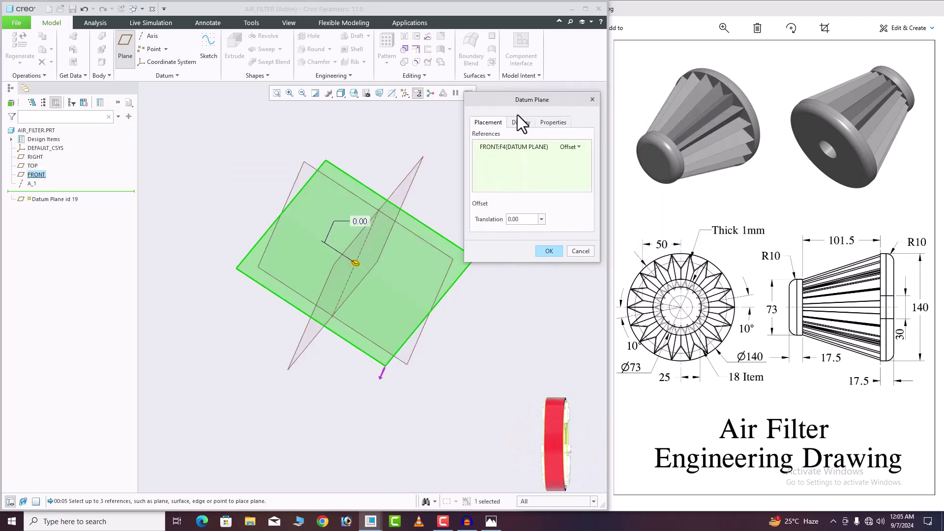
pyautogui.doubleClick(513, 219)
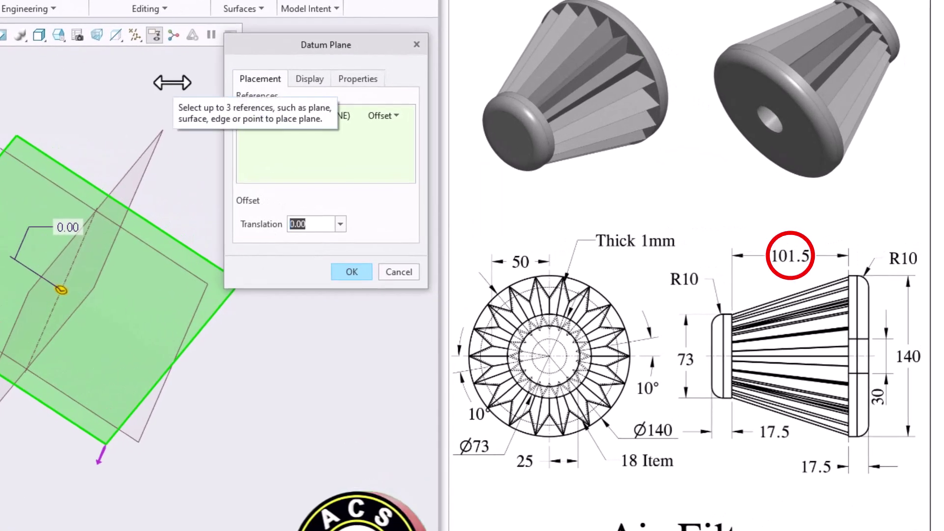
pyautogui.write('10')
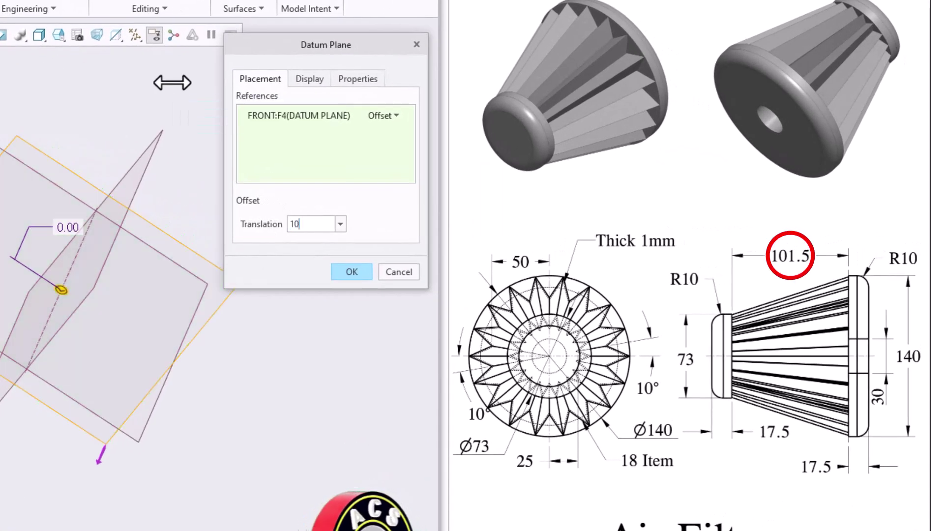
pyautogui.write('1.5')
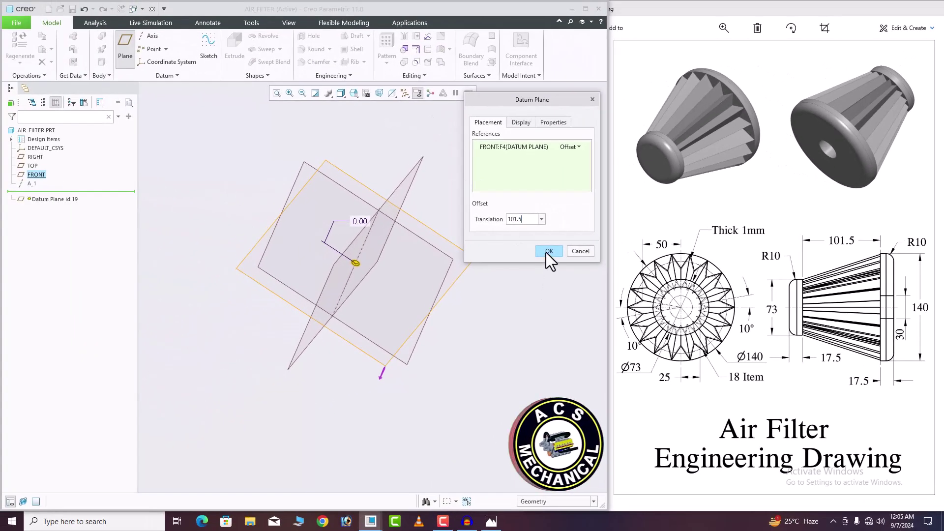
pyautogui.click(549, 251)
# Start a sketch on the FRONT datum plane and orient the view parallel to the sketch plane
pyautogui.moveTo(546, 261); pyautogui.dragTo(507, 255, button='middle')
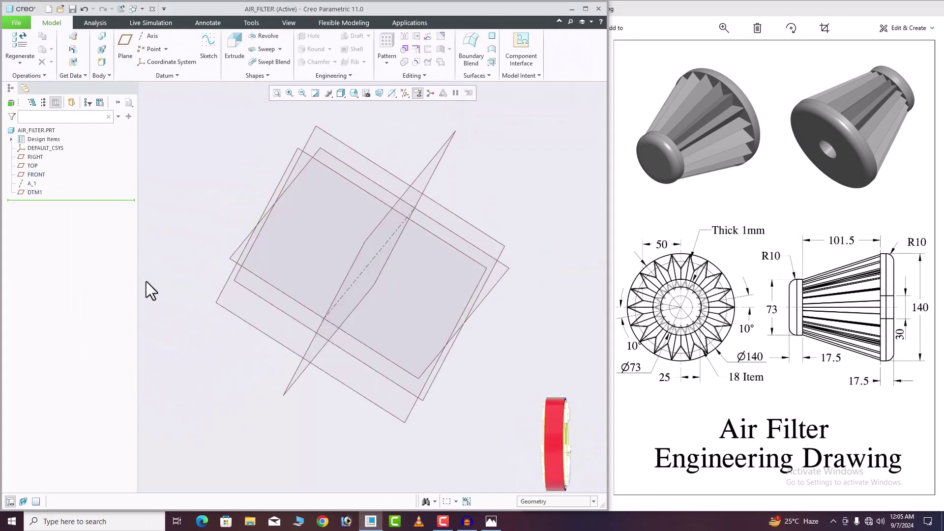
pyautogui.click(34, 174)
pyautogui.click(43, 145)
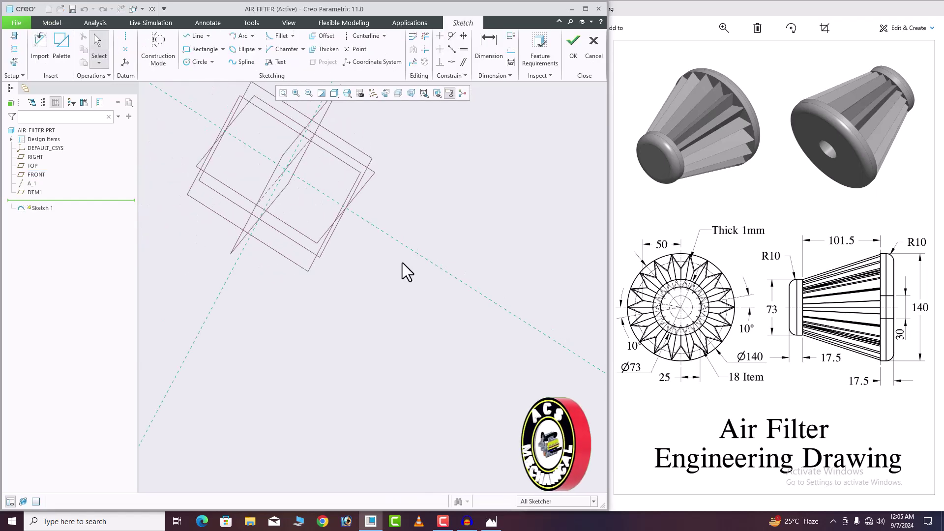
pyautogui.click(385, 94)
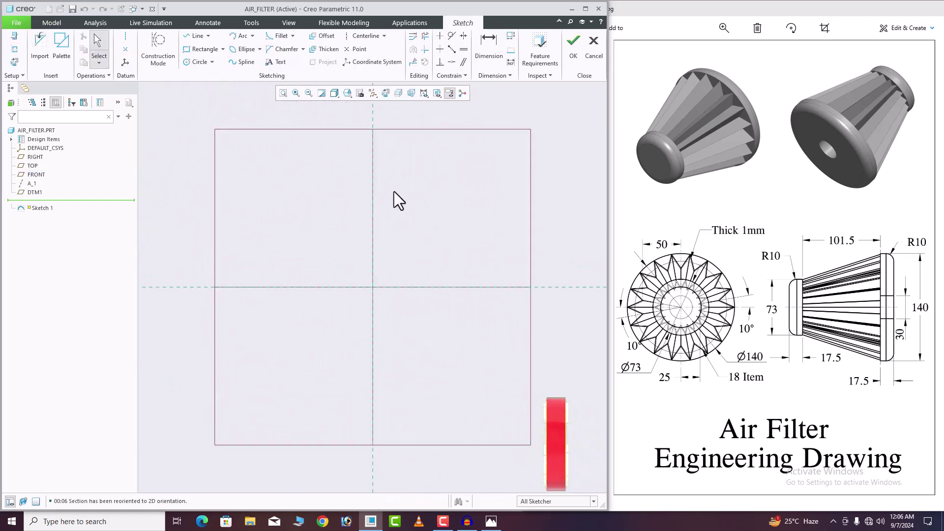
# Sketch a construction circle centred on the origin with a radius of about 119 mm
pyautogui.click(195, 61)
pyautogui.click(157, 53)
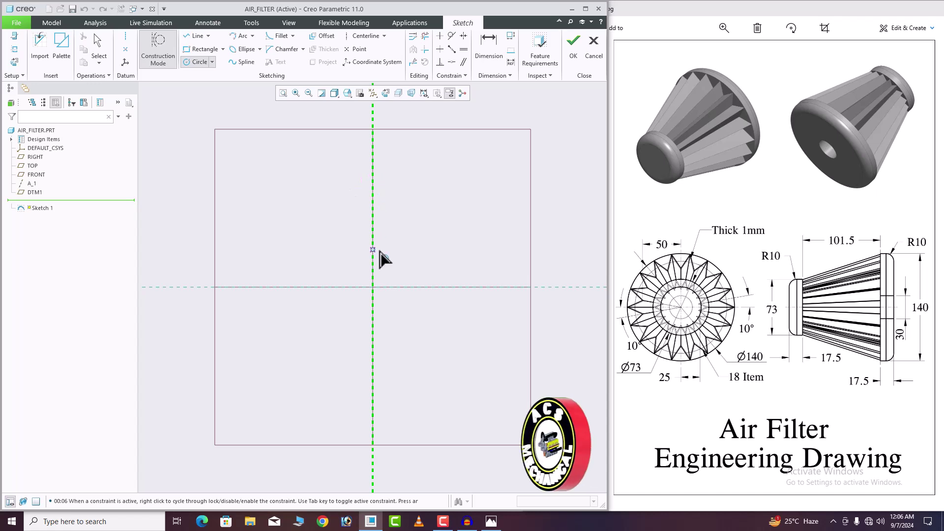
pyautogui.click(373, 287)
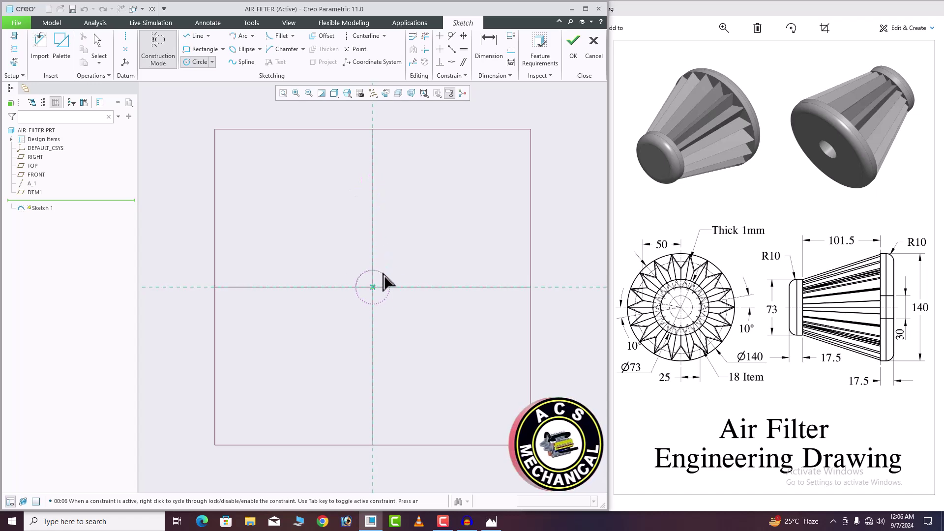
pyautogui.click(426, 241)
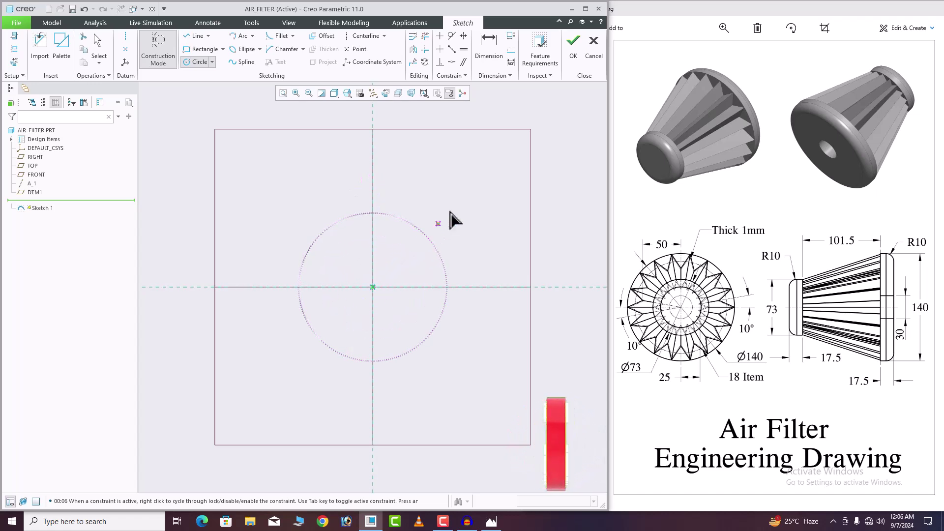
pyautogui.middleClick(474, 210)
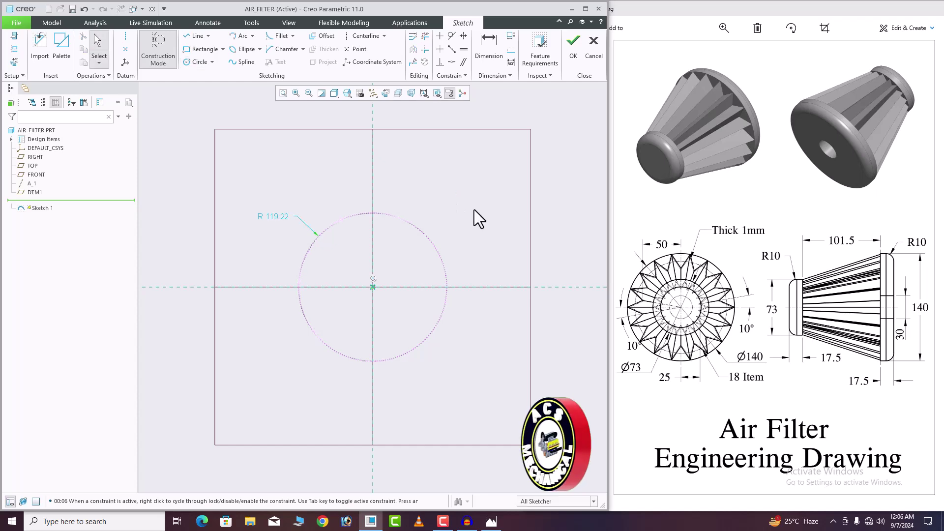
# Dimension the construction circle's diameter and set it to 140 mm
pyautogui.click(484, 60)
pyautogui.doubleClick(427, 244)
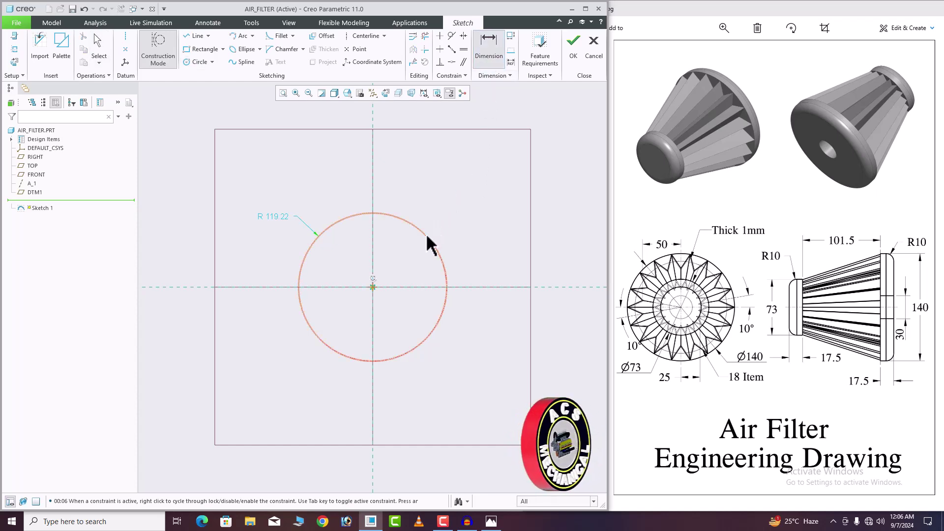
pyautogui.middleClick(455, 229)
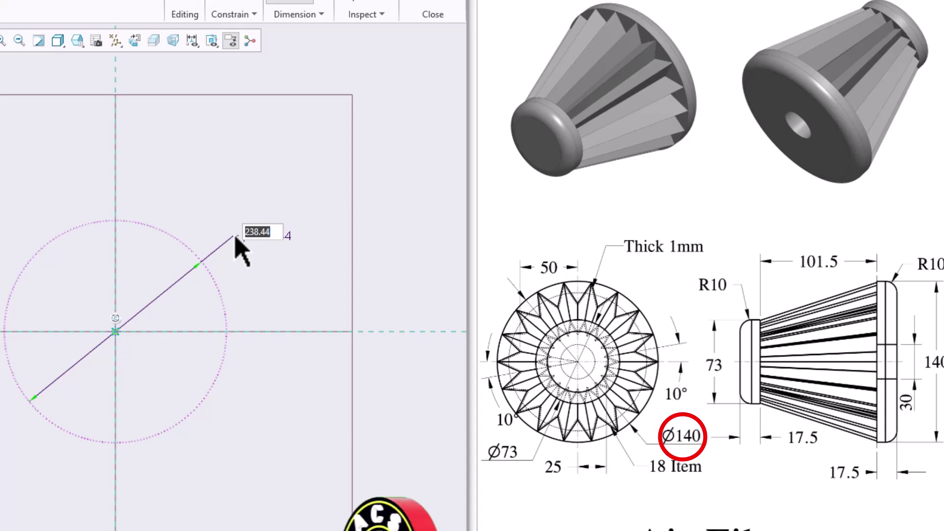
pyautogui.write('140')
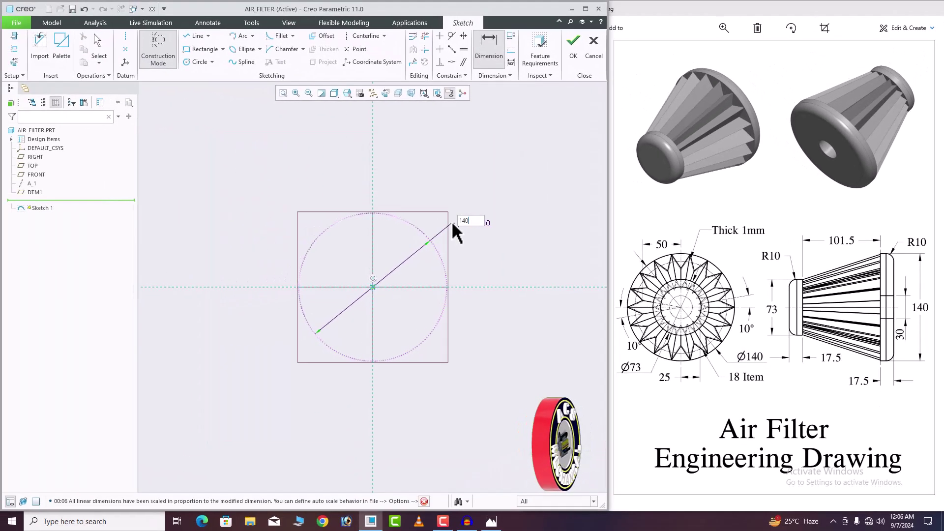
pyautogui.press('Return')
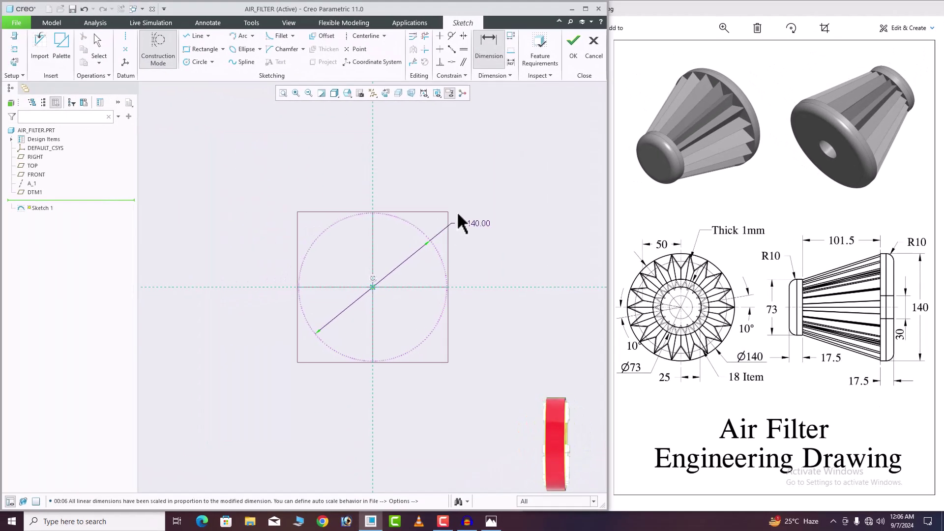
pyautogui.middleClick(476, 262)
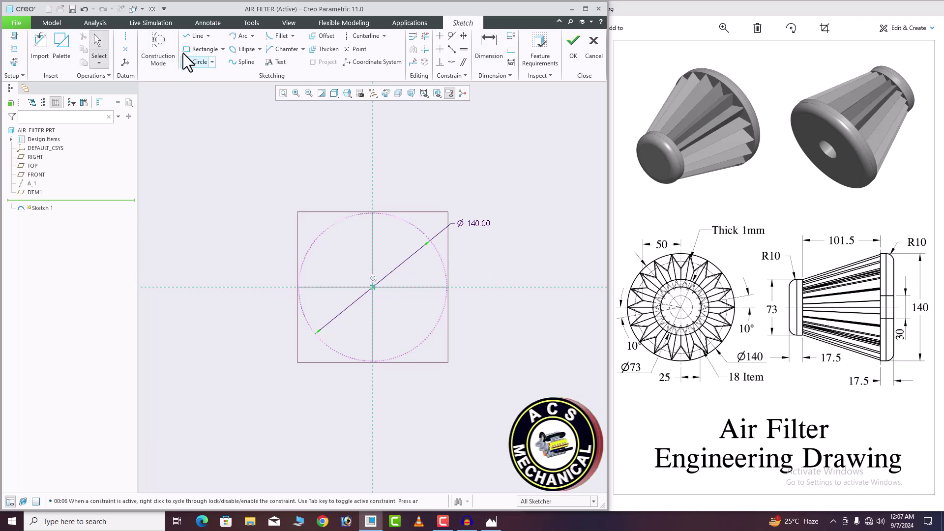
# Sketch a two-segment line from the circle's centre to a bend about 52 mm up and left of the vertical axis, ending at the circle's top point
pyautogui.click(196, 37)
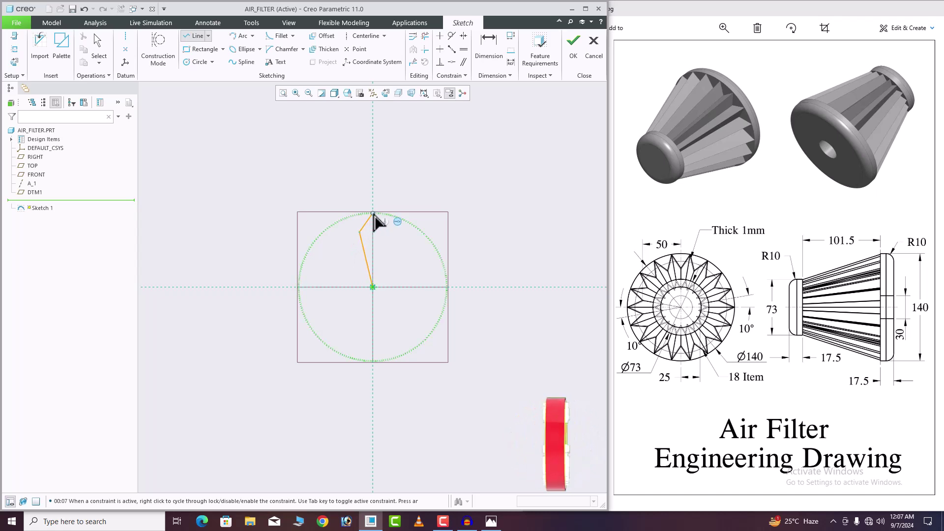
pyautogui.click(373, 214)
pyautogui.middleClick(400, 179)
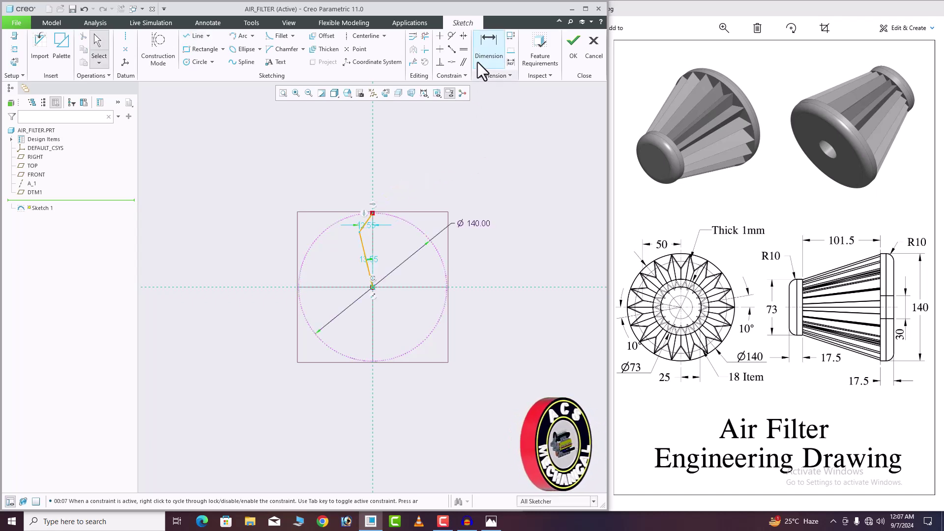
# Dimension the bend point's height above the horizontal reference and set it to 50 mm
pyautogui.click(482, 49)
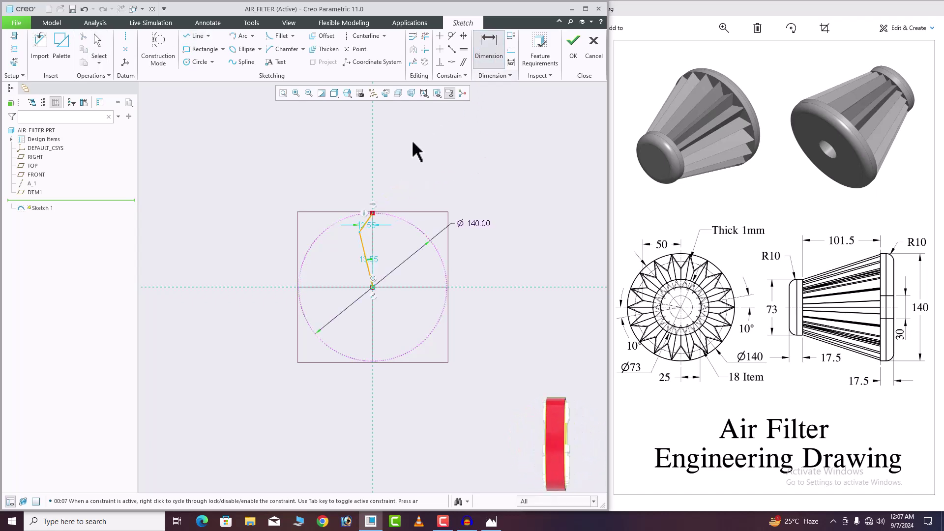
pyautogui.click(339, 286)
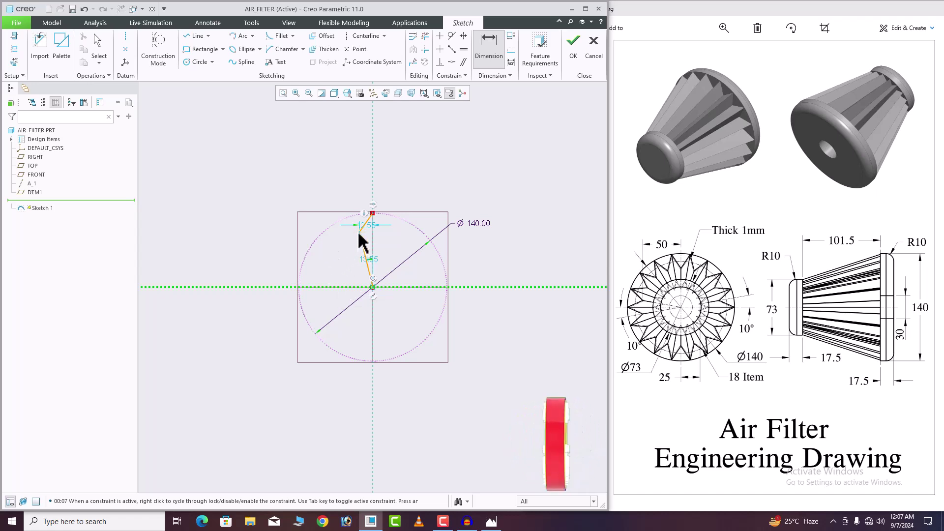
pyautogui.middleClick(352, 263)
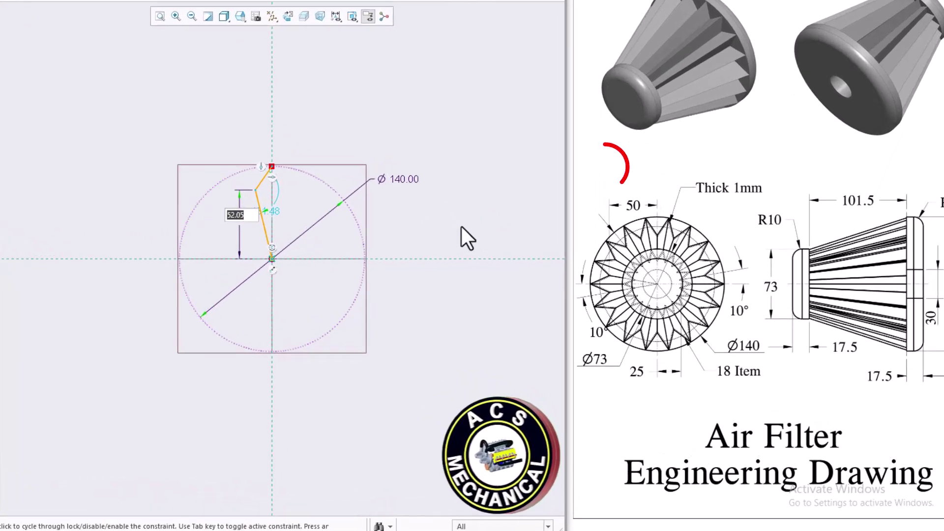
pyautogui.write('50')
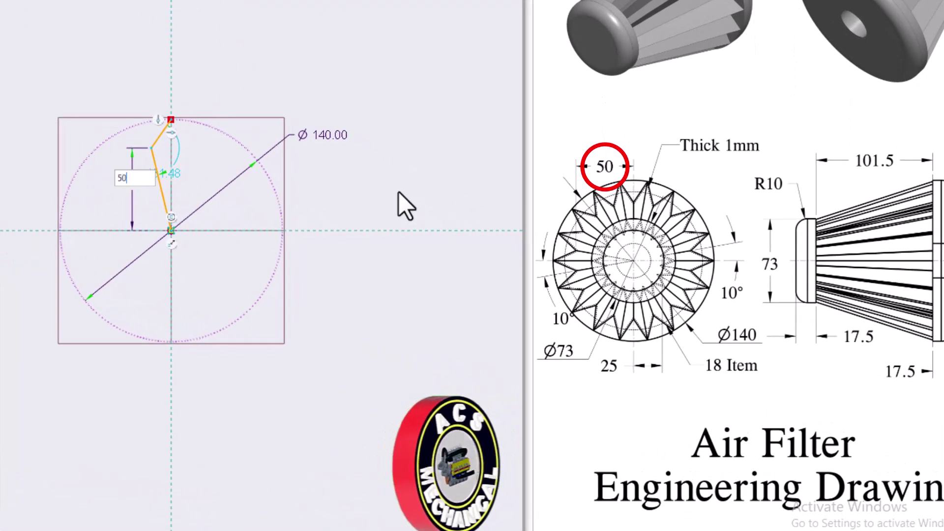
pyautogui.press('Return')
# Dimension the angle between the profile's lower segment and the vertical centreline and set it to 10°
pyautogui.scroll(2, 196, 177)
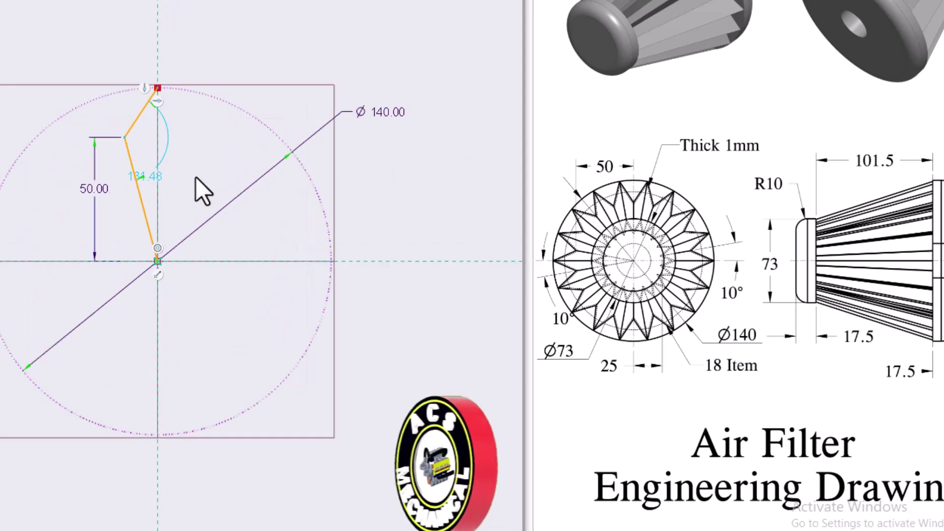
pyautogui.click(138, 178)
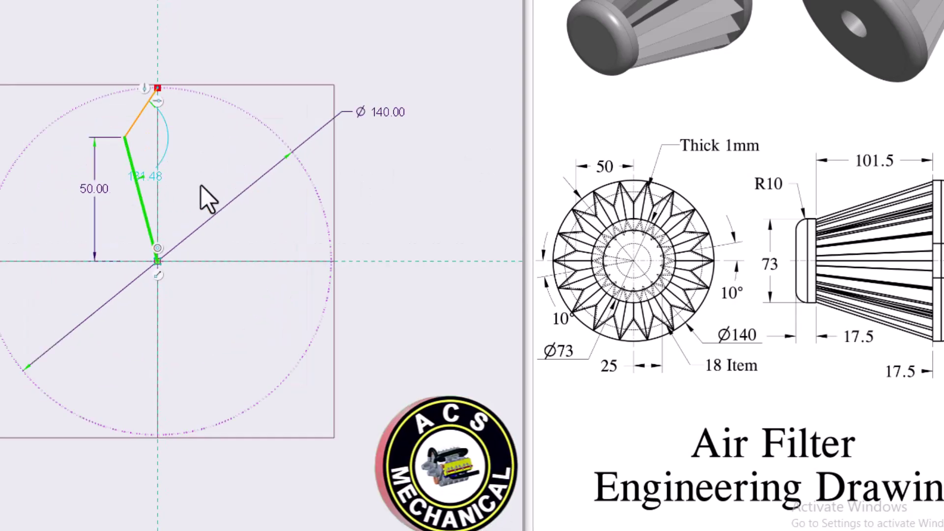
pyautogui.keyDown('ctrl'); pyautogui.click(158, 145); pyautogui.keyUp('ctrl')
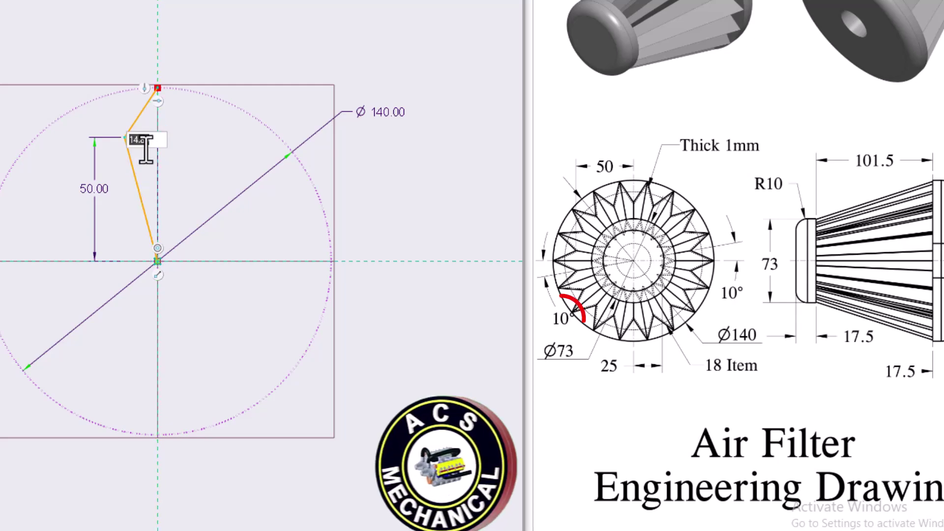
pyautogui.write('10')
pyautogui.press('Return')
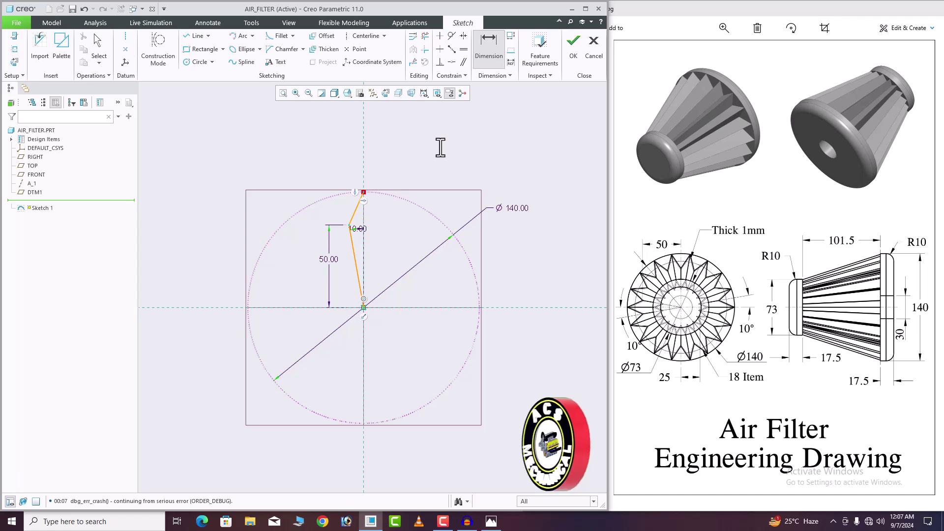
# Mirror both profile segments about the vertical centreline to close the diamond shape, and finish the sketch
pyautogui.click(352, 213)
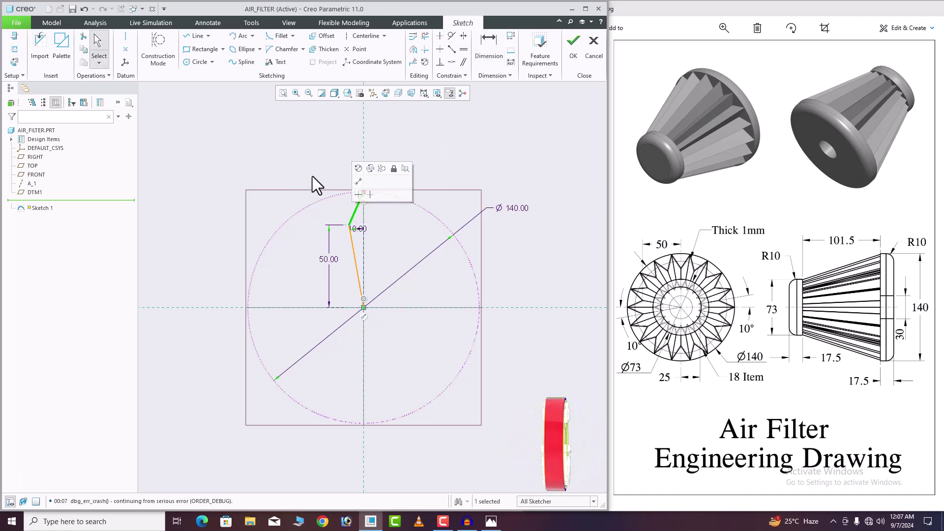
pyautogui.keyDown('ctrl'); pyautogui.click(356, 272); pyautogui.keyUp('ctrl')
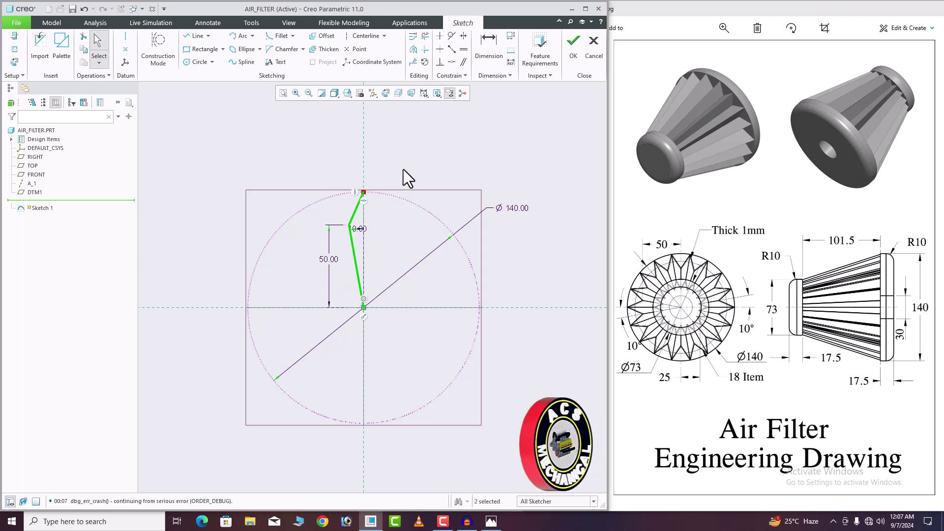
pyautogui.click(413, 49)
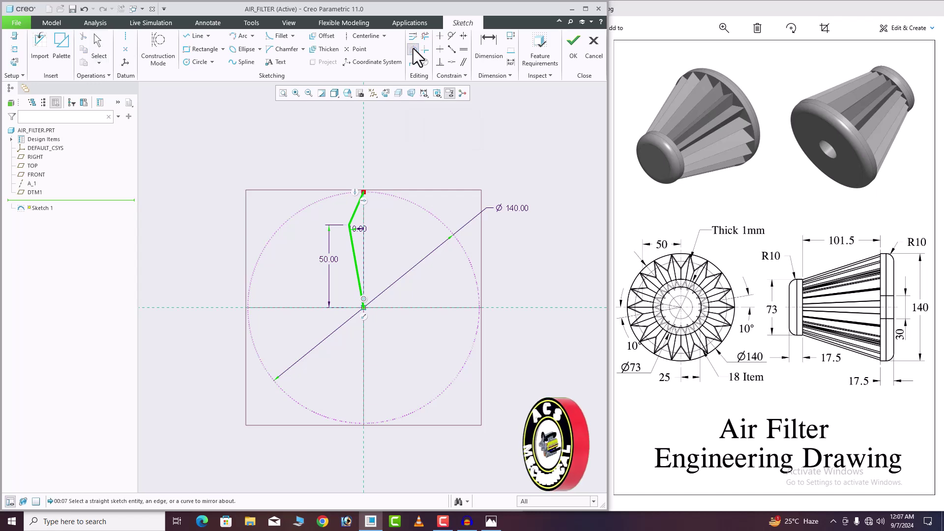
pyautogui.click(364, 150)
pyautogui.click(426, 160)
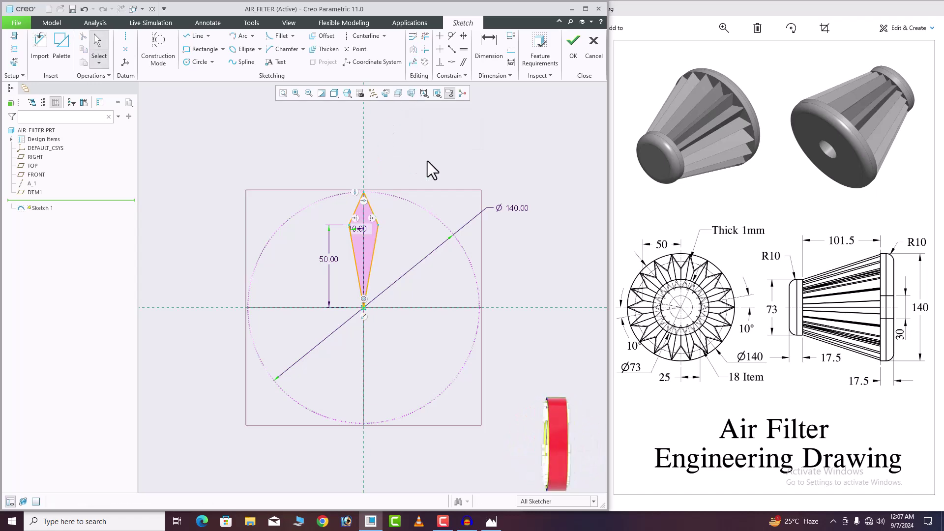
pyautogui.click(571, 51)
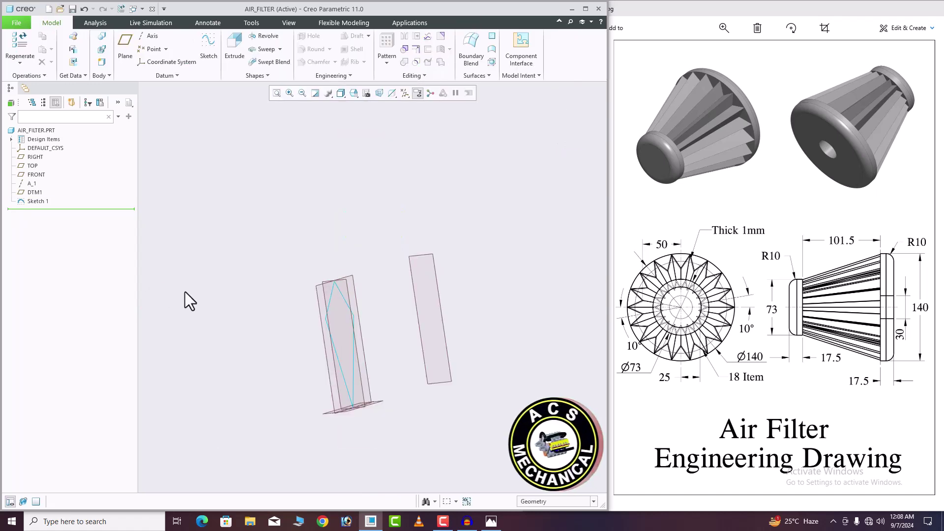
# Start a sketch on datum plane DTM1, facing it squarely, and draw an origin-centred construction circle with a radius of about 37 mm
pyautogui.click(34, 192)
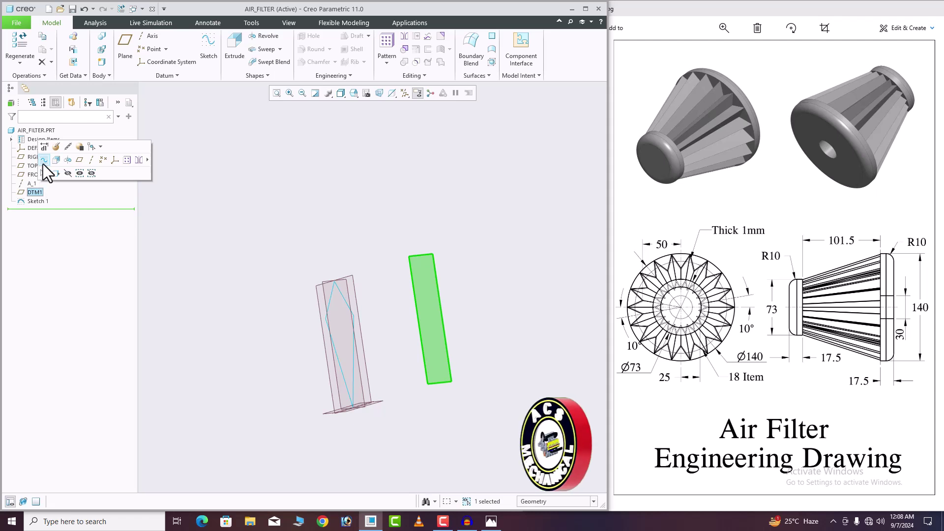
pyautogui.click(43, 159)
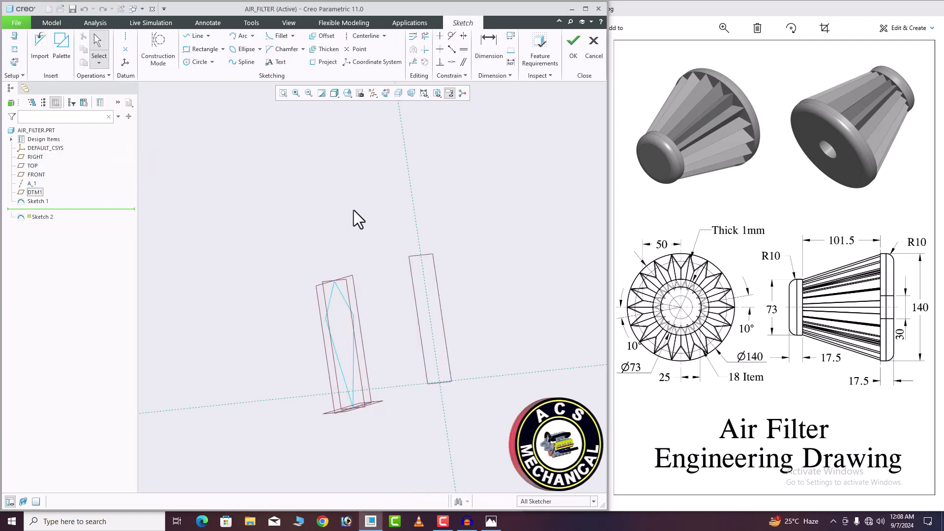
pyautogui.click(386, 93)
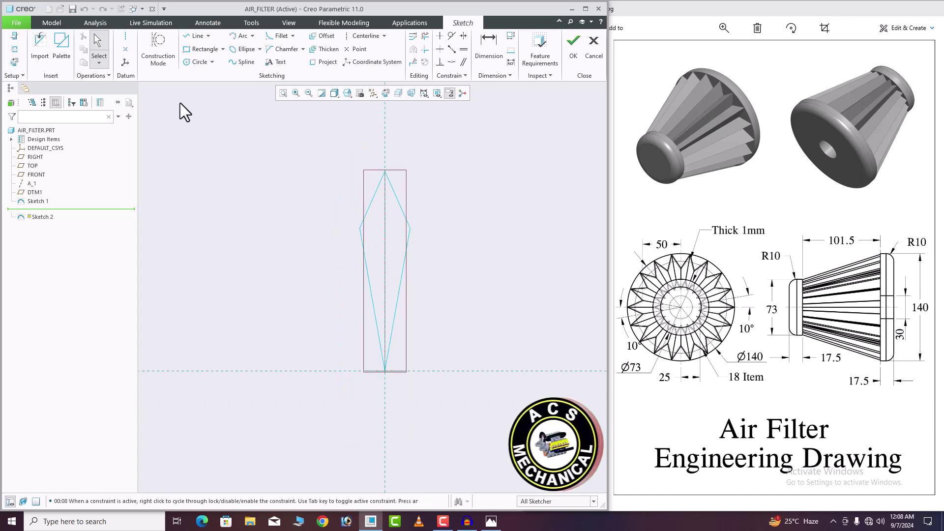
pyautogui.click(194, 64)
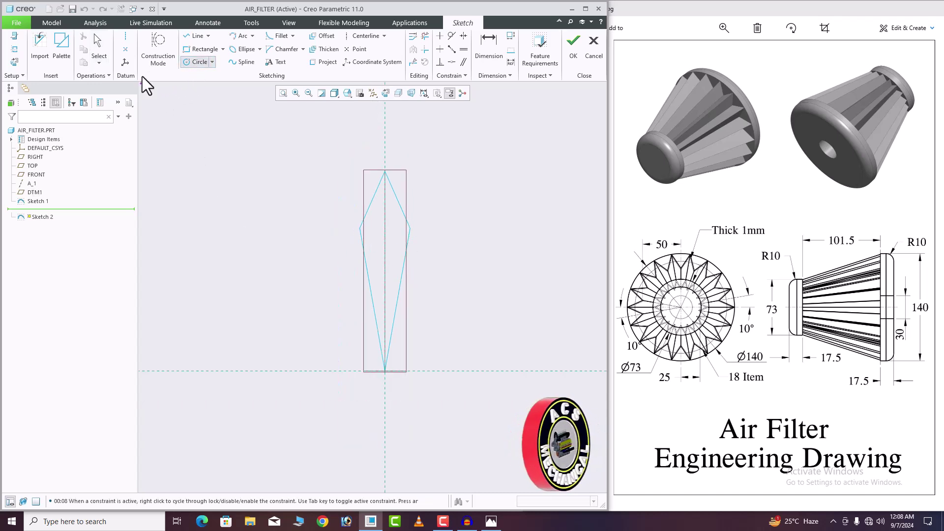
pyautogui.click(155, 58)
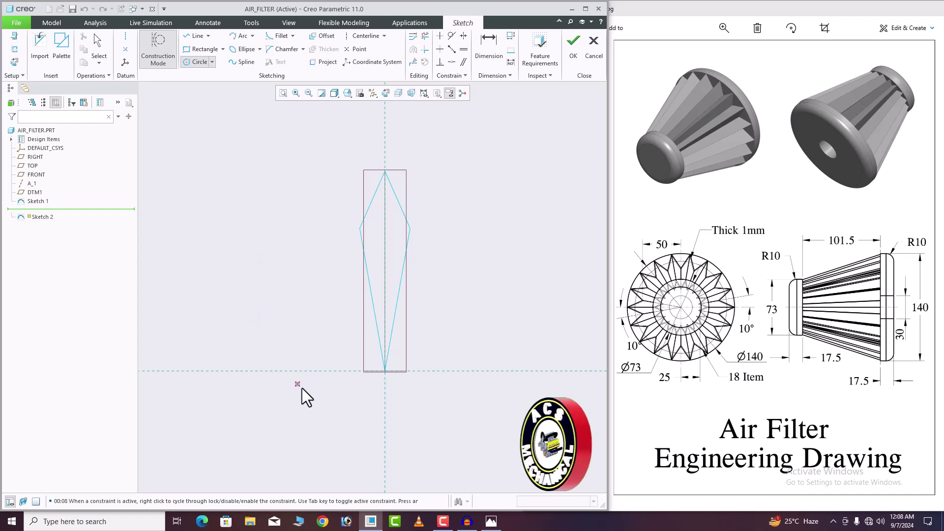
pyautogui.click(384, 371)
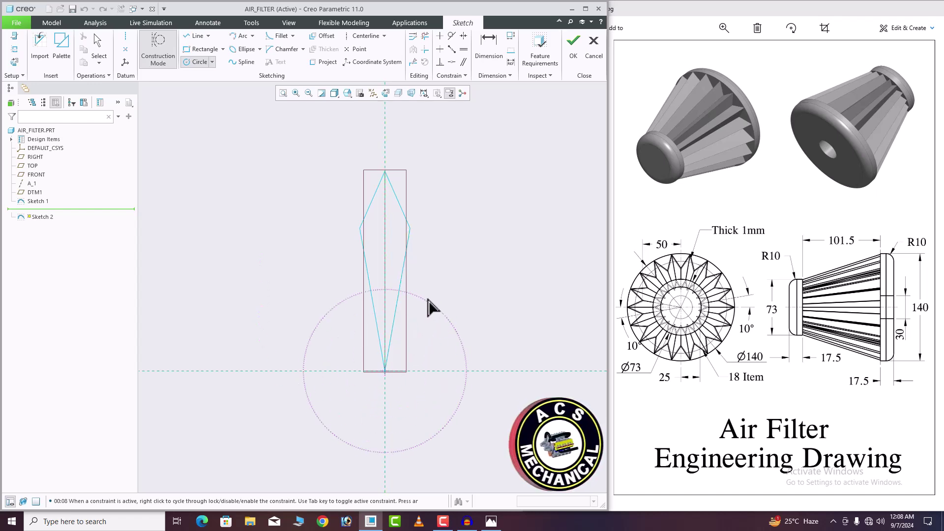
pyautogui.click(435, 280)
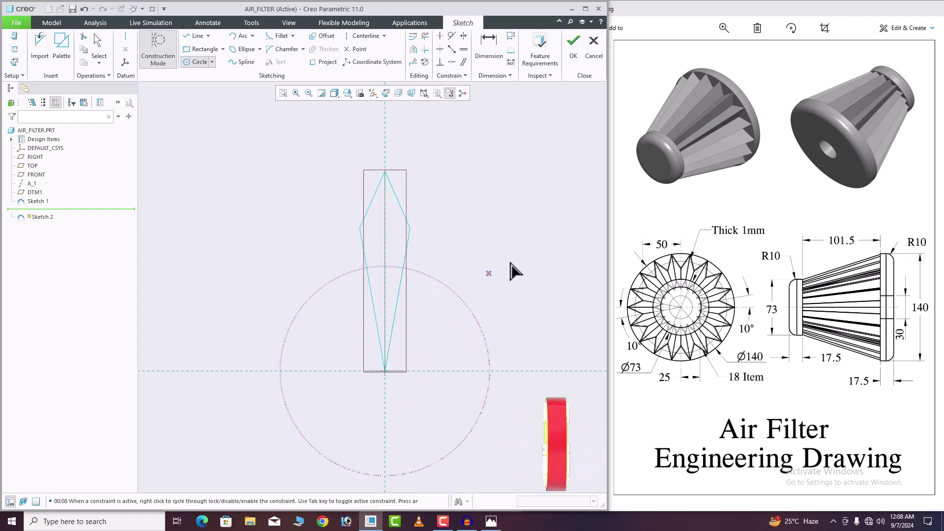
pyautogui.middleClick(517, 254)
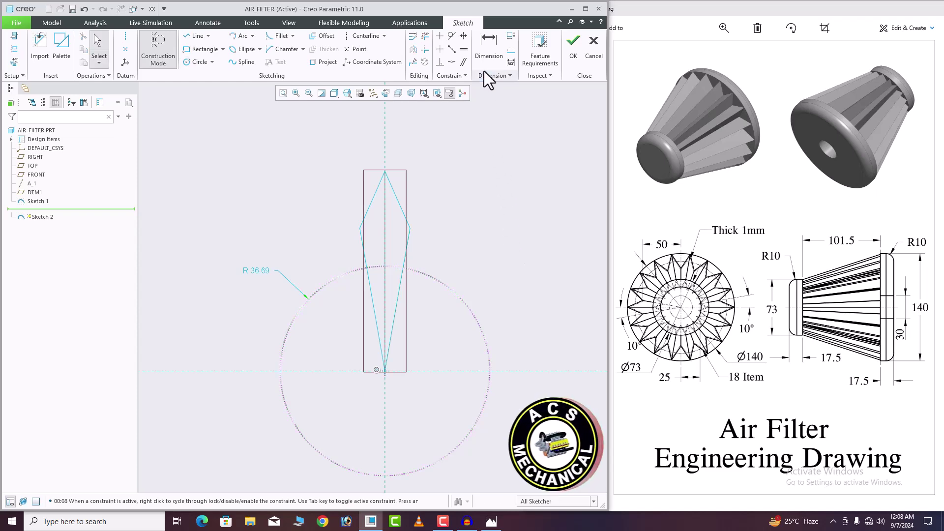
# Dimension the new construction circle's diameter and set it to 73 mm
pyautogui.click(493, 52)
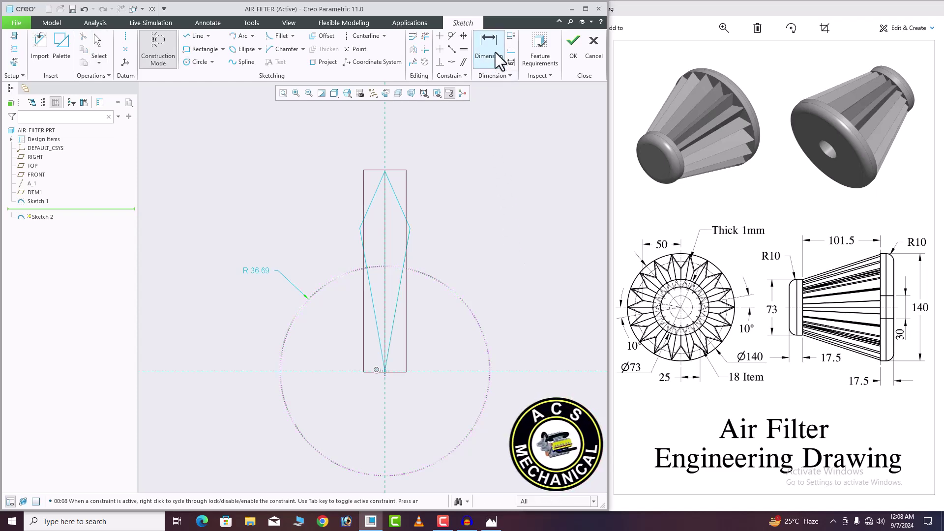
pyautogui.doubleClick(458, 291)
pyautogui.middleClick(481, 275)
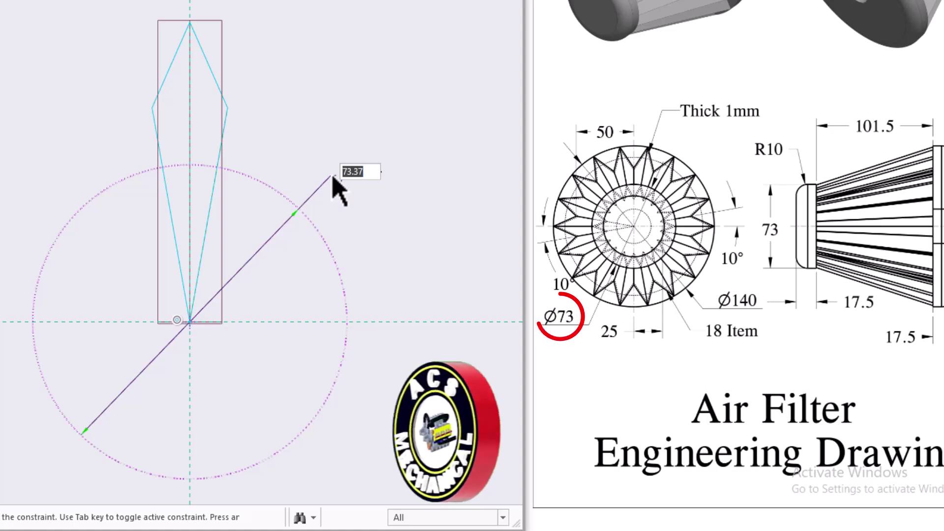
pyautogui.write('73')
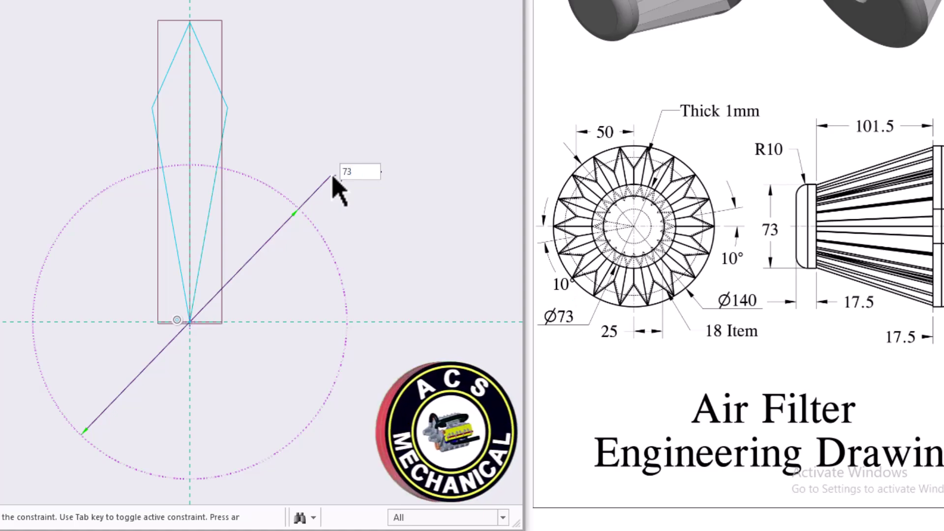
pyautogui.press('Return')
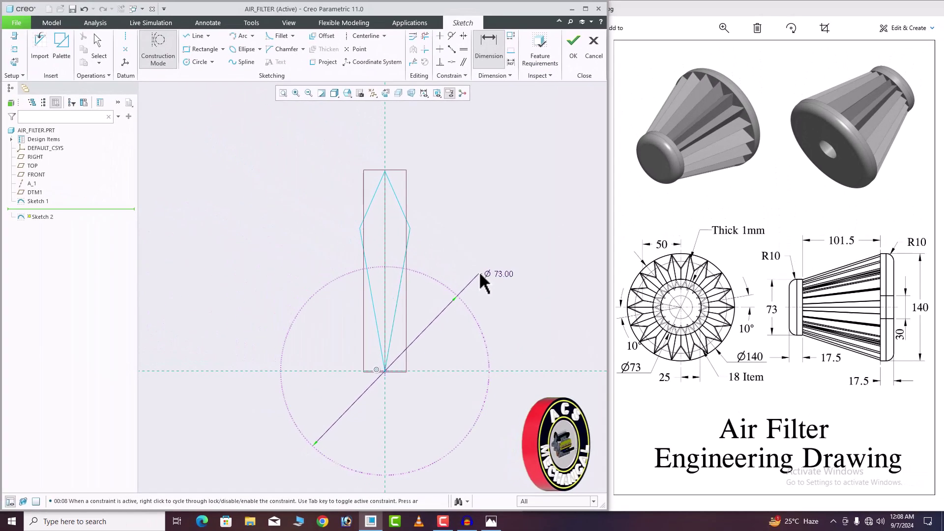
pyautogui.middleClick(494, 243)
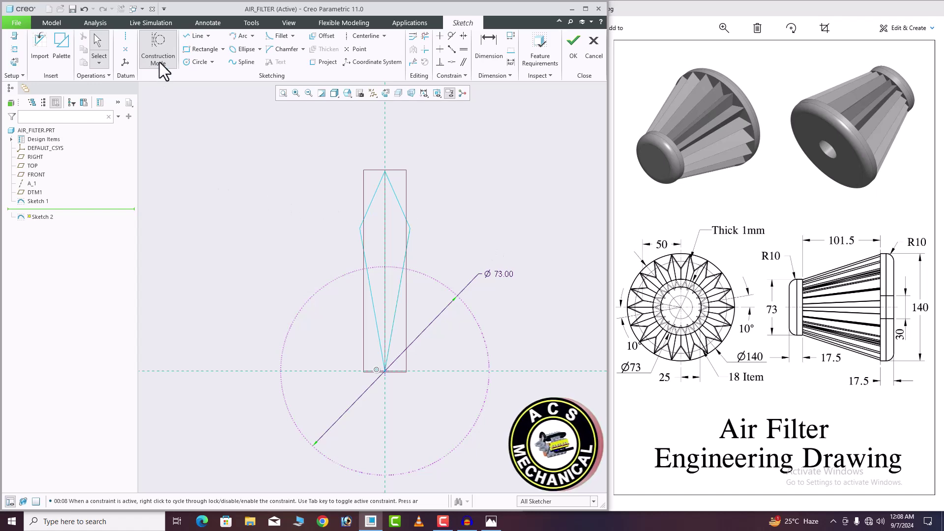
# Sketch a solid two-segment line from the circle's centre to a bend about 22 mm up on the first profile's left edge, ending at the circle's top point
pyautogui.click(193, 36)
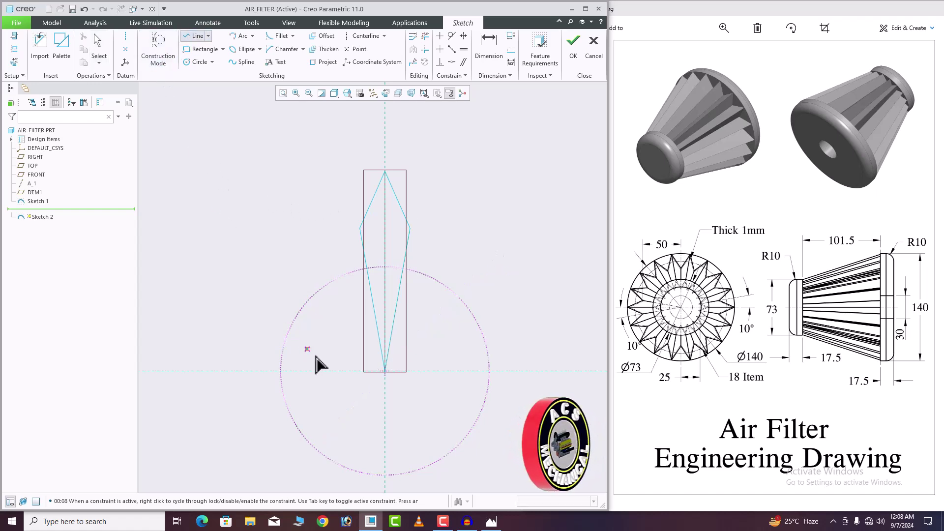
pyautogui.click(384, 372)
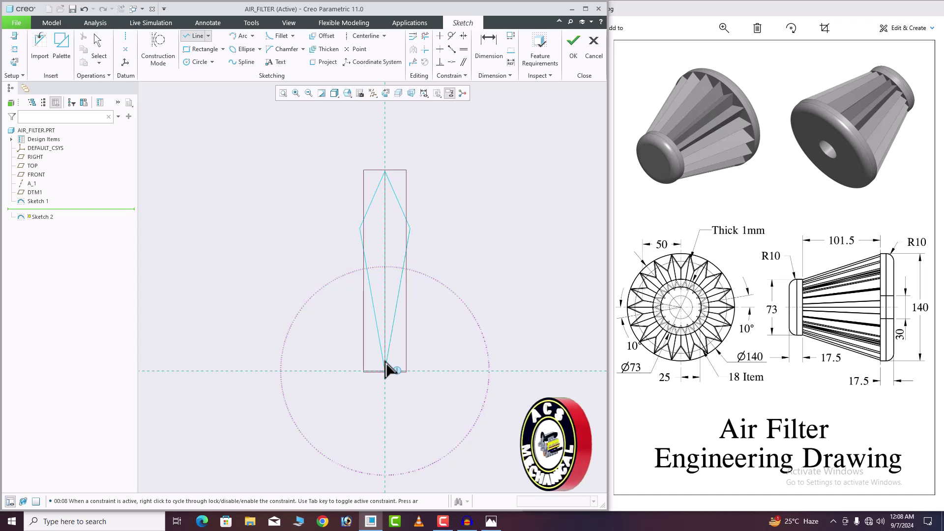
pyautogui.click(360, 229)
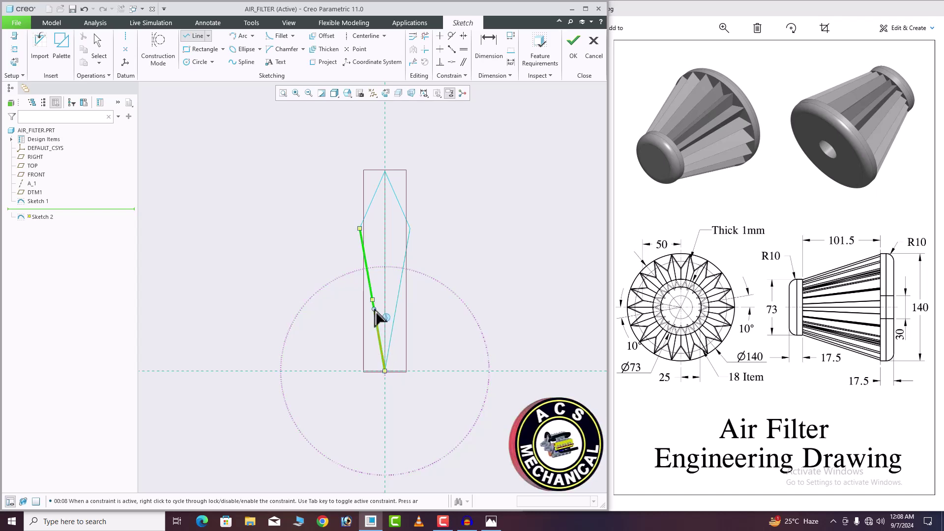
pyautogui.click(375, 308)
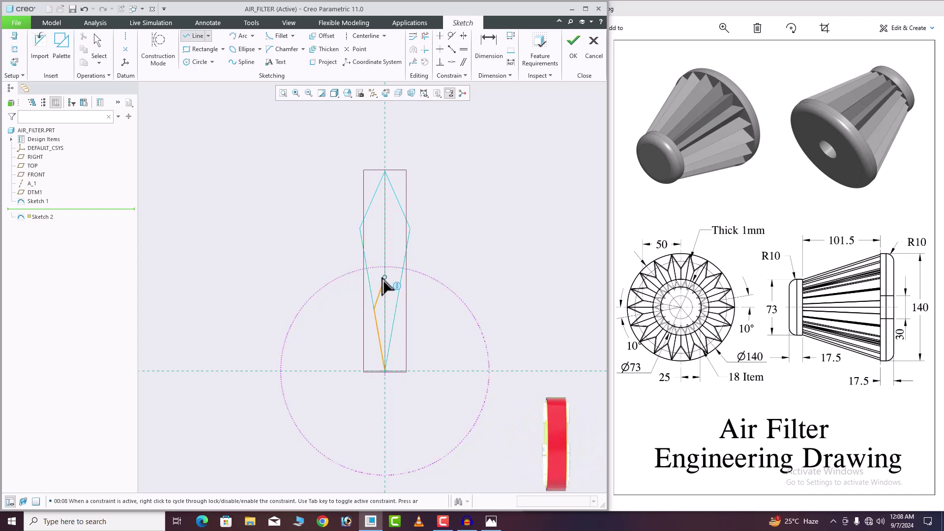
pyautogui.click(385, 267)
pyautogui.middleClick(474, 236)
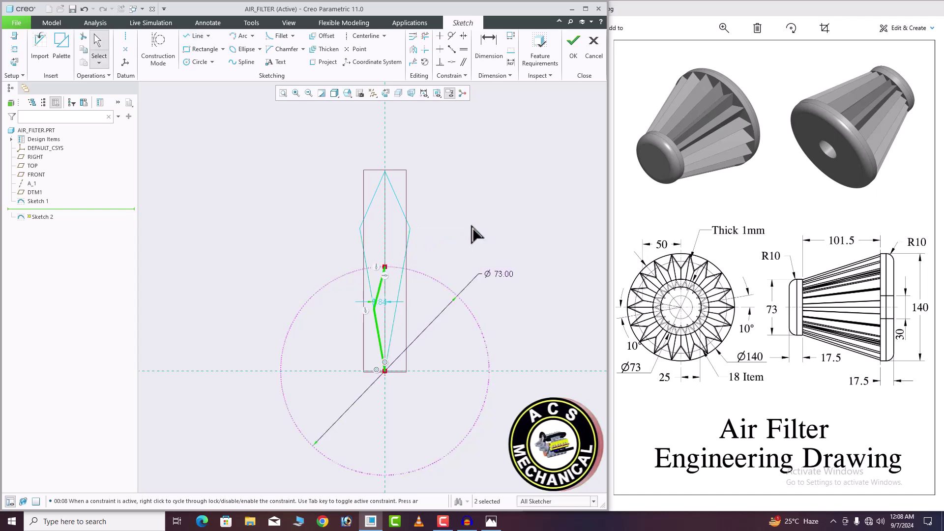
# Dimension the smaller profile's bend point height above the horizontal reference and set it to 25 mm
pyautogui.click(487, 55)
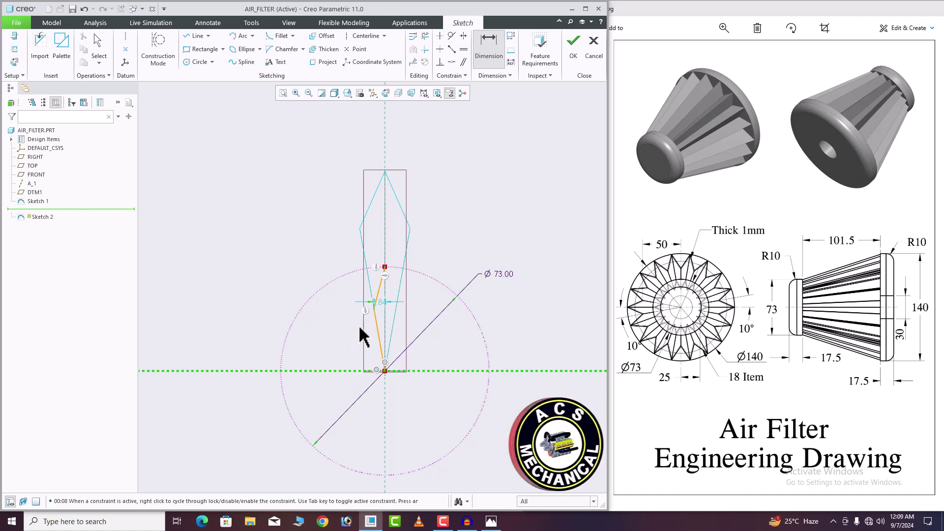
pyautogui.click(369, 310)
pyautogui.middleClick(339, 335)
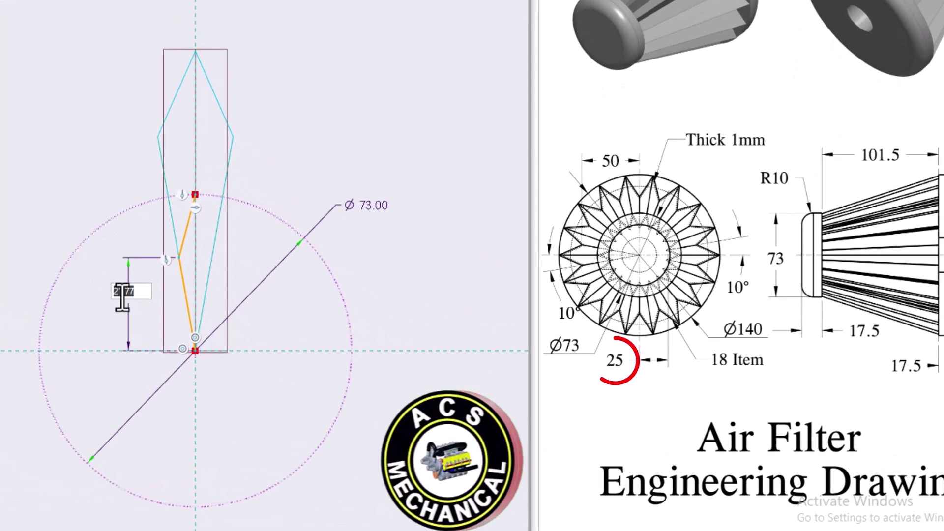
pyautogui.write('2')
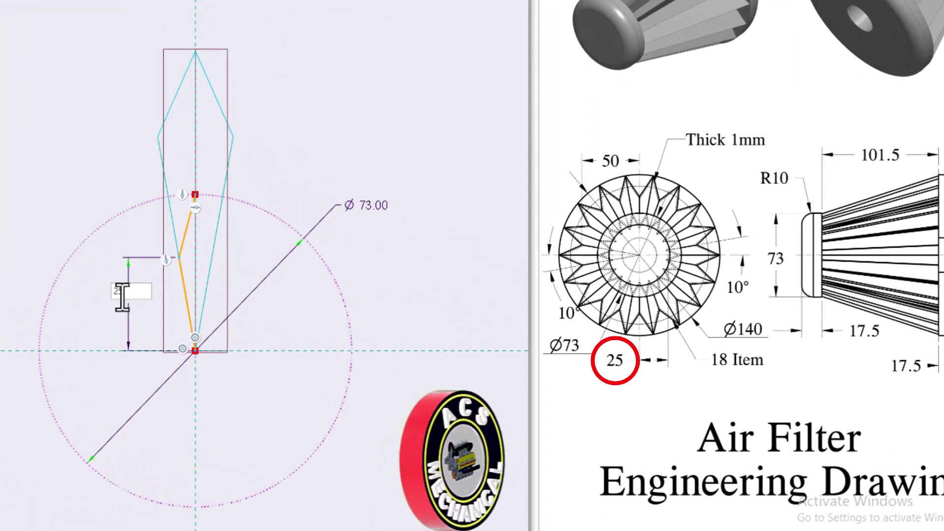
pyautogui.write('5')
pyautogui.press('Return')
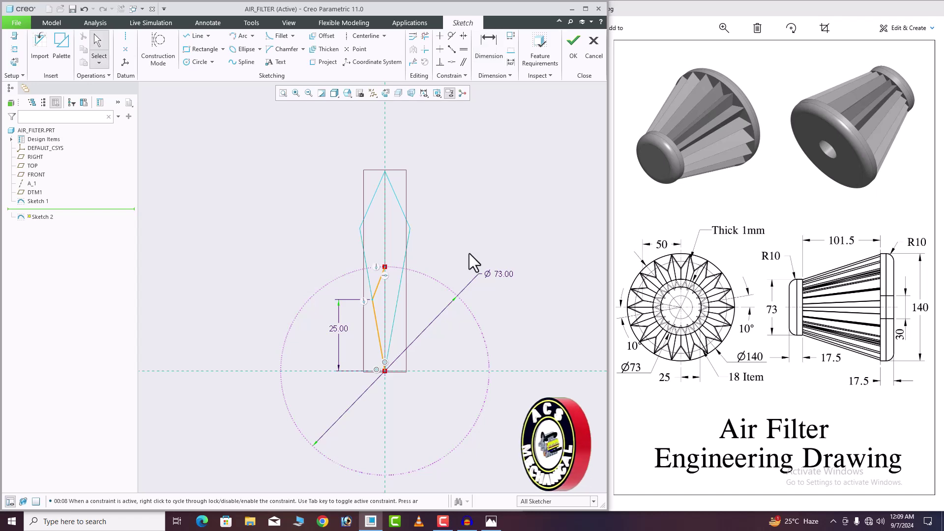
# Mirror the smaller profile's two lines about the vertical centreline to close the diamond, and finish the sketch
pyautogui.click(379, 287)
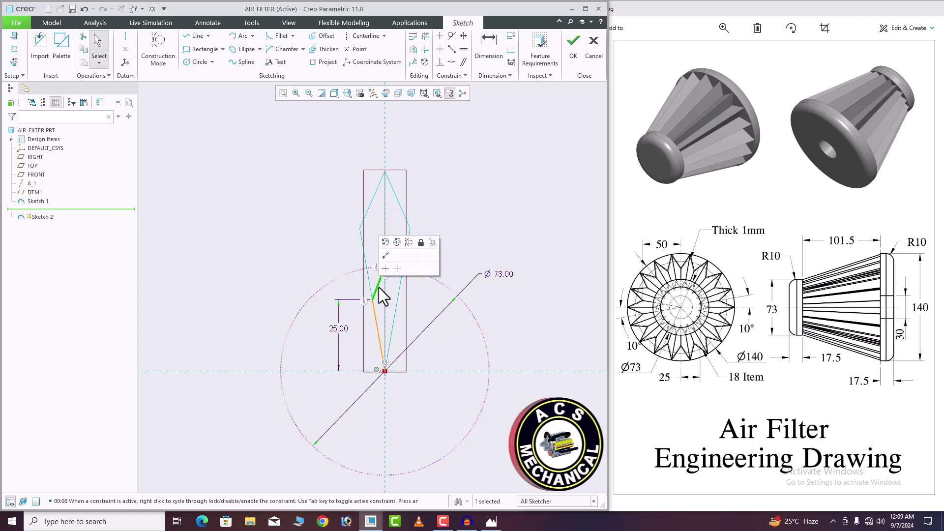
pyautogui.moveTo(379, 290); pyautogui.dragTo(384, 268)
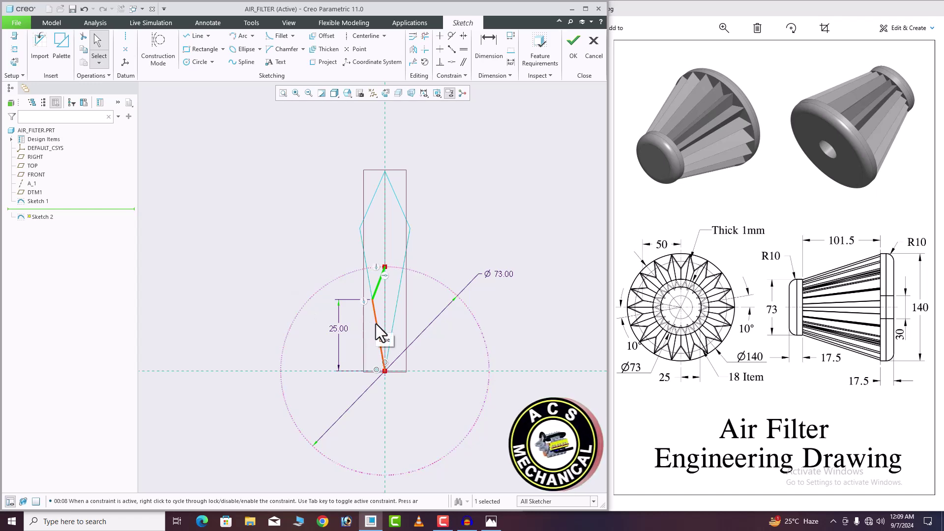
pyautogui.keyDown('ctrl'); pyautogui.click(375, 323); pyautogui.keyUp('ctrl')
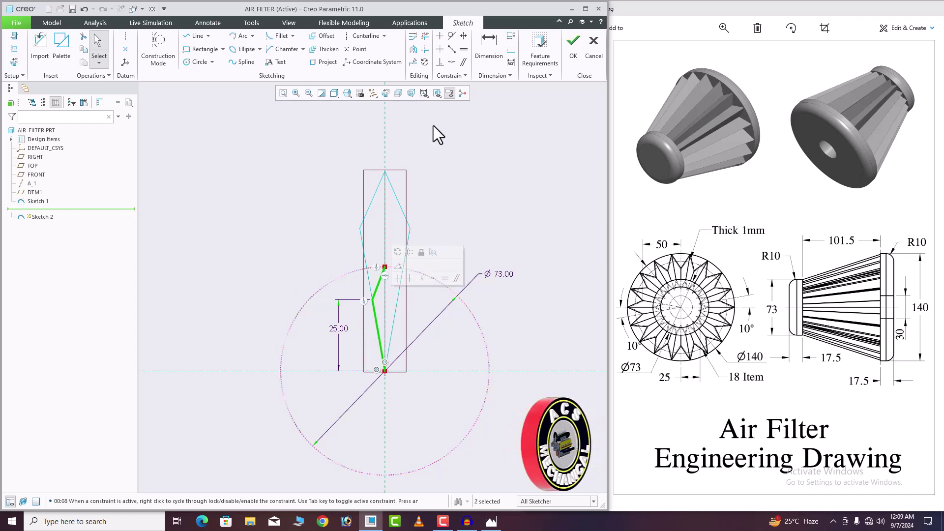
pyautogui.click(413, 50)
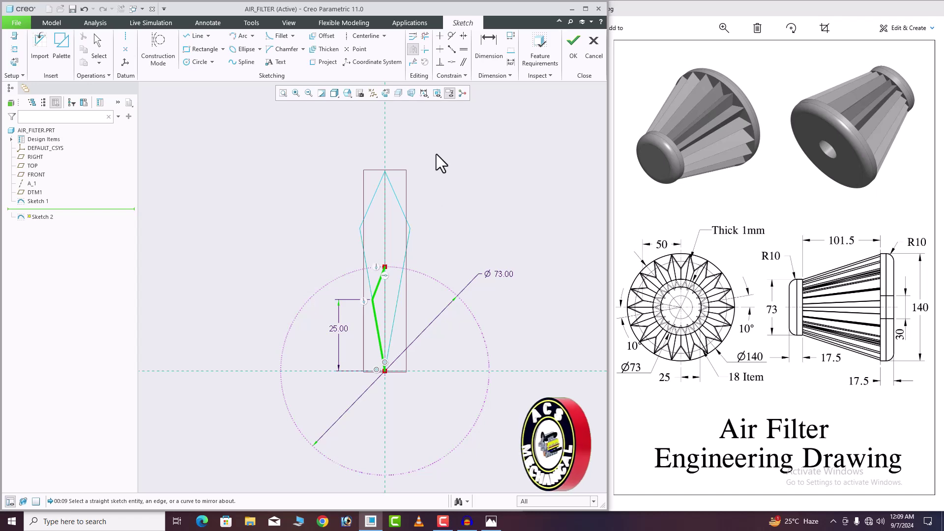
pyautogui.click(385, 145)
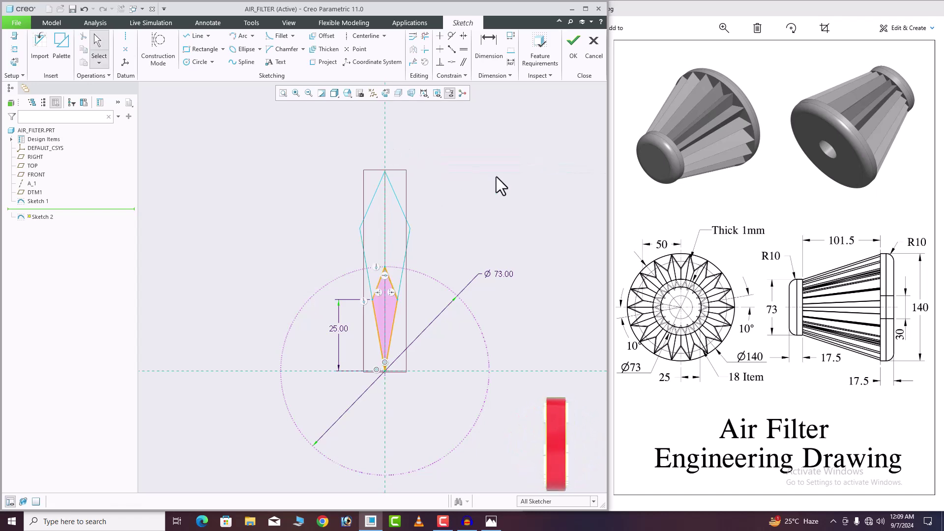
pyautogui.click(573, 49)
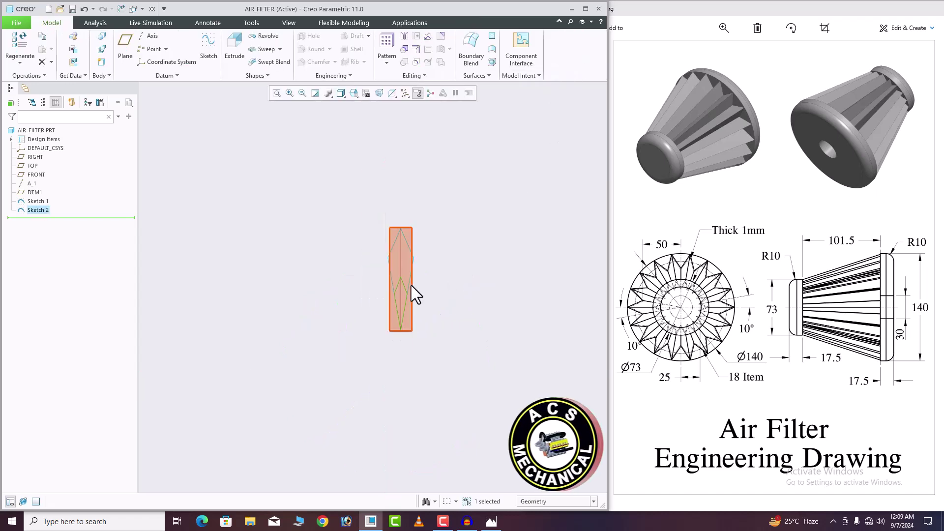
# Blend a solid pleat between selected sections, using the large profile as section 1 and the smaller profile as section 2
pyautogui.moveTo(412, 286)
pyautogui.mouseDown(button='middle')
pyautogui.moveTo(438, 280)
pyautogui.moveTo(264, 270)
pyautogui.mouseUp(button='middle')
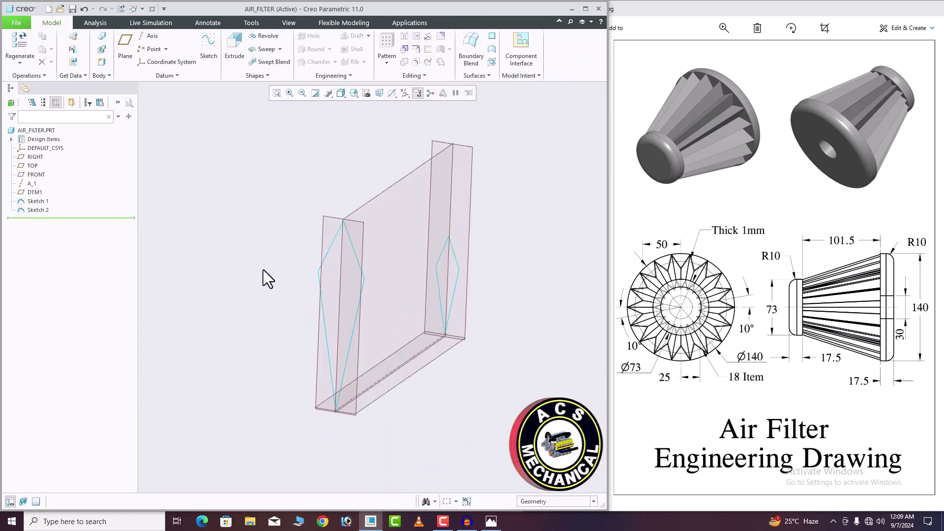
pyautogui.click(268, 75)
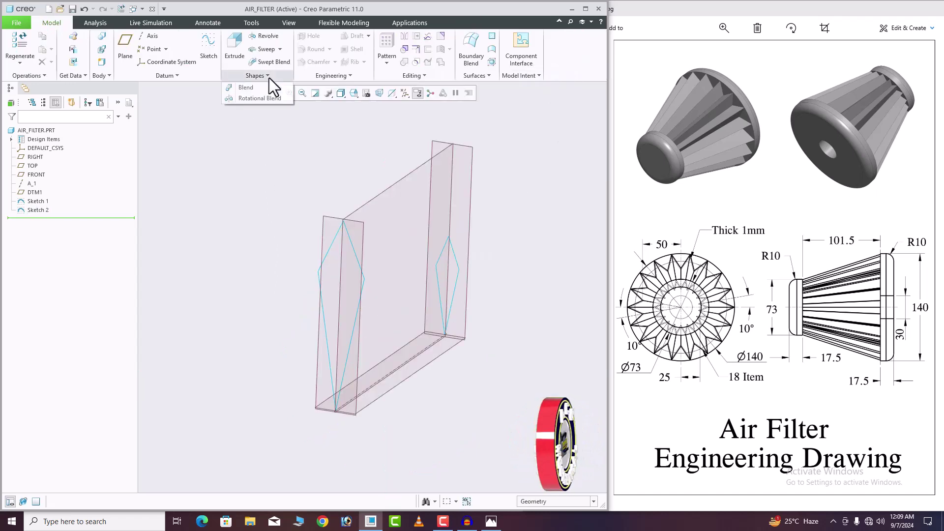
pyautogui.click(240, 87)
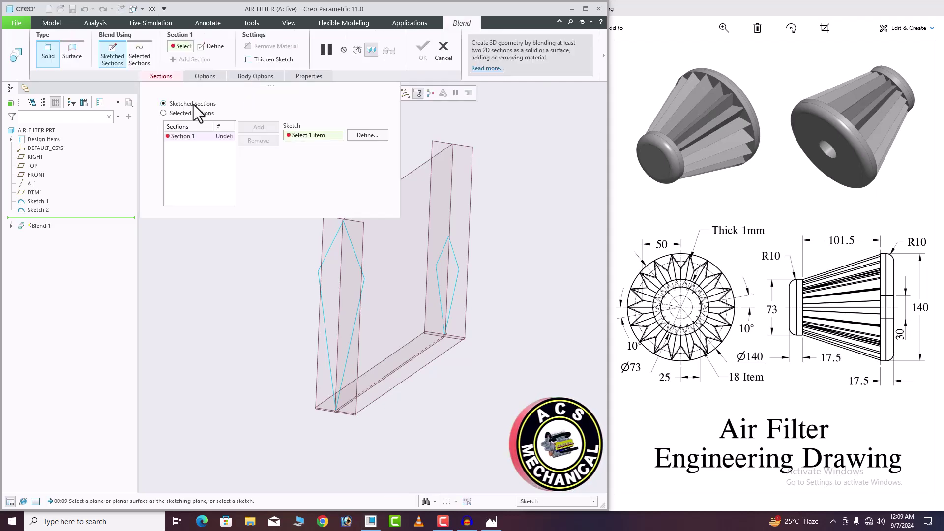
pyautogui.click(186, 113)
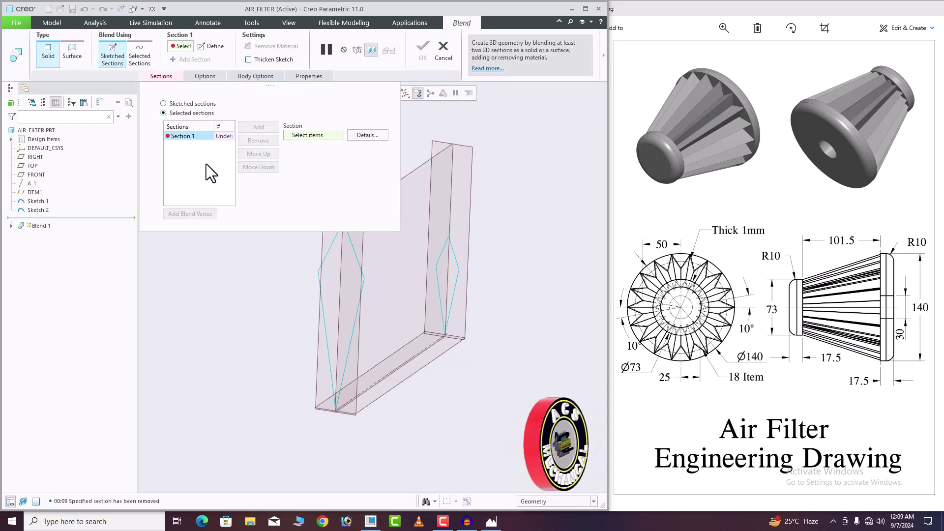
pyautogui.click(320, 287)
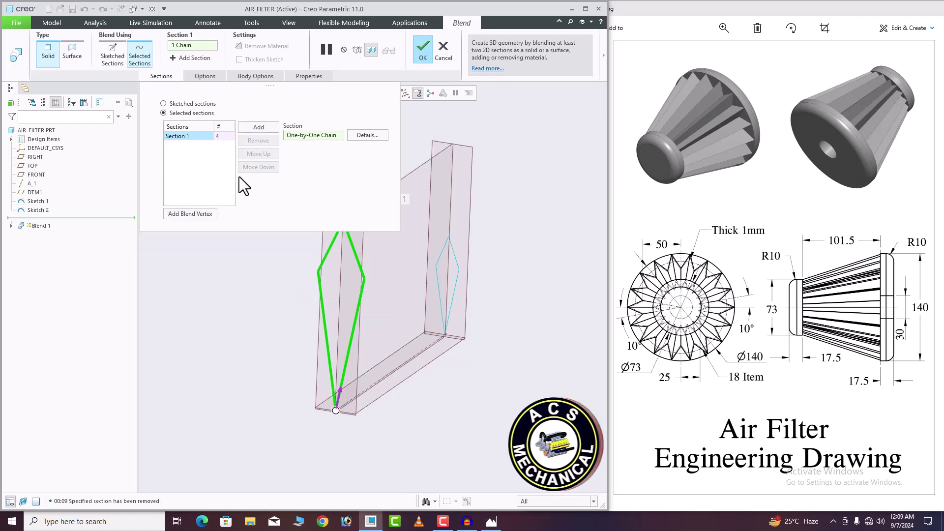
pyautogui.click(254, 129)
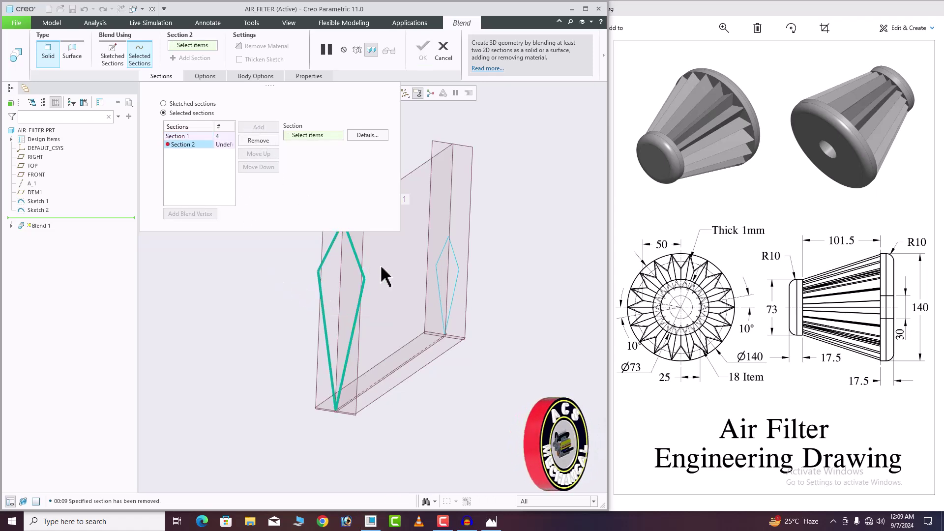
pyautogui.click(438, 277)
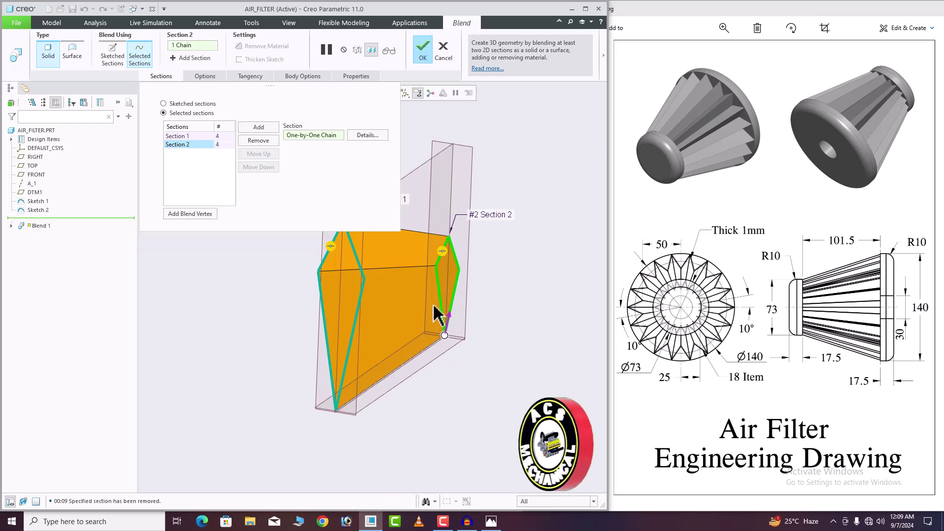
pyautogui.moveTo(436, 311)
pyautogui.mouseDown(button='middle')
pyautogui.moveTo(384, 326)
pyautogui.moveTo(363, 295)
pyautogui.moveTo(390, 295)
pyautogui.moveTo(384, 275)
pyautogui.moveTo(494, 240)
pyautogui.mouseUp(button='middle')
pyautogui.click(423, 51)
# Pattern the blended pleat about axis A_1 with 18 members spread over an angular extent of 360 degrees
pyautogui.click(385, 37)
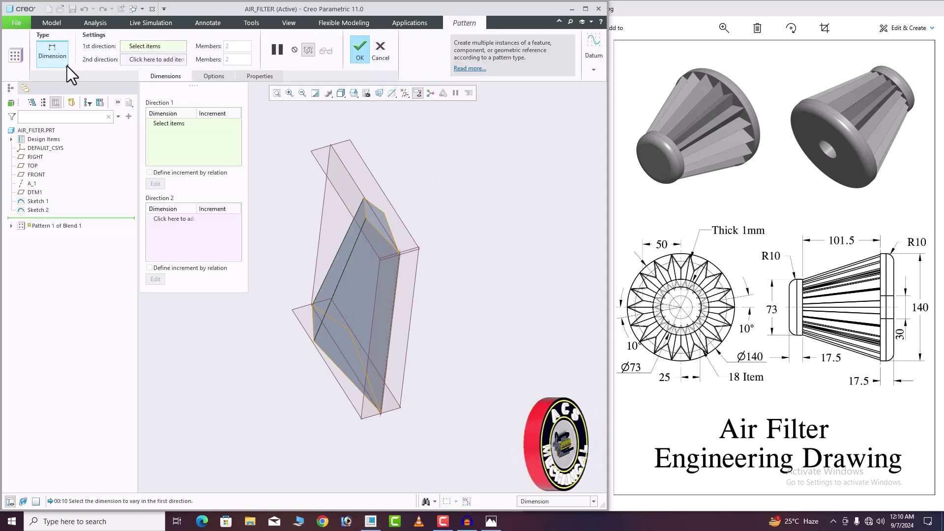
pyautogui.click(67, 66)
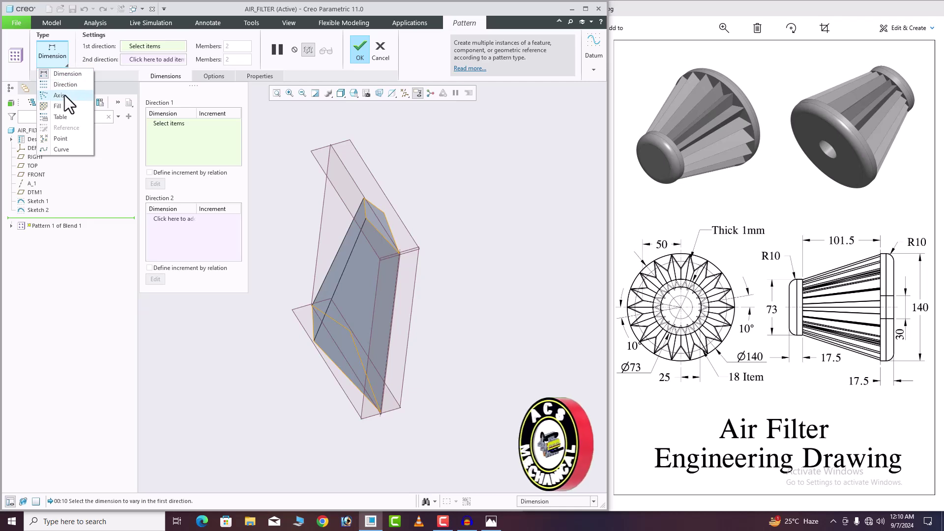
pyautogui.click(64, 95)
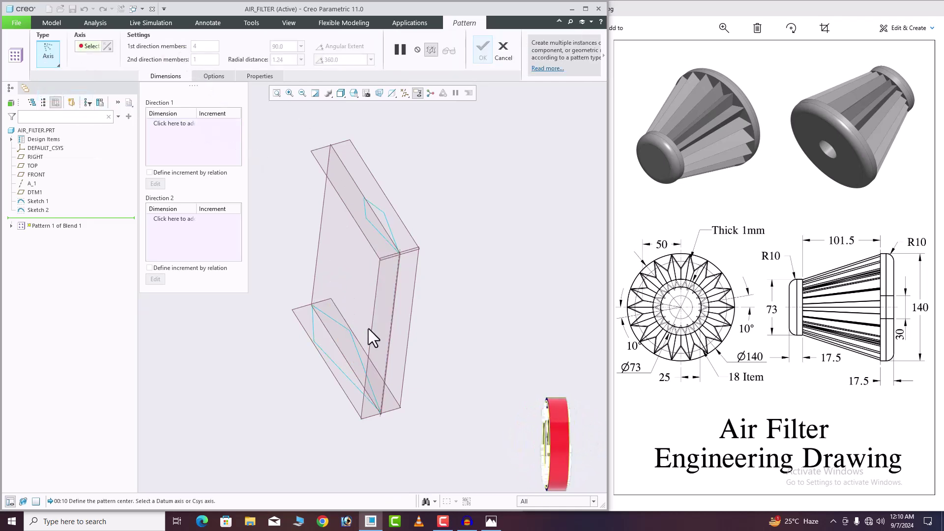
pyautogui.click(388, 330)
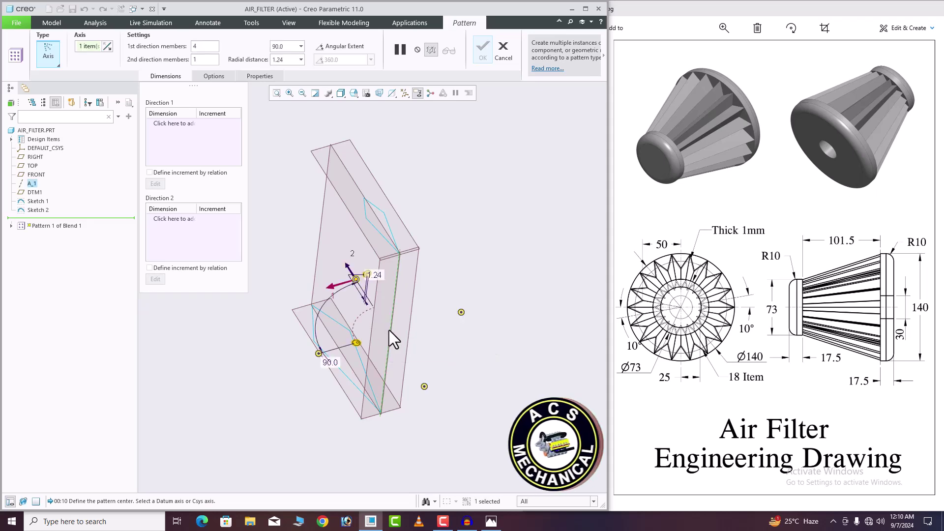
pyautogui.doubleClick(202, 49)
pyautogui.write('1')
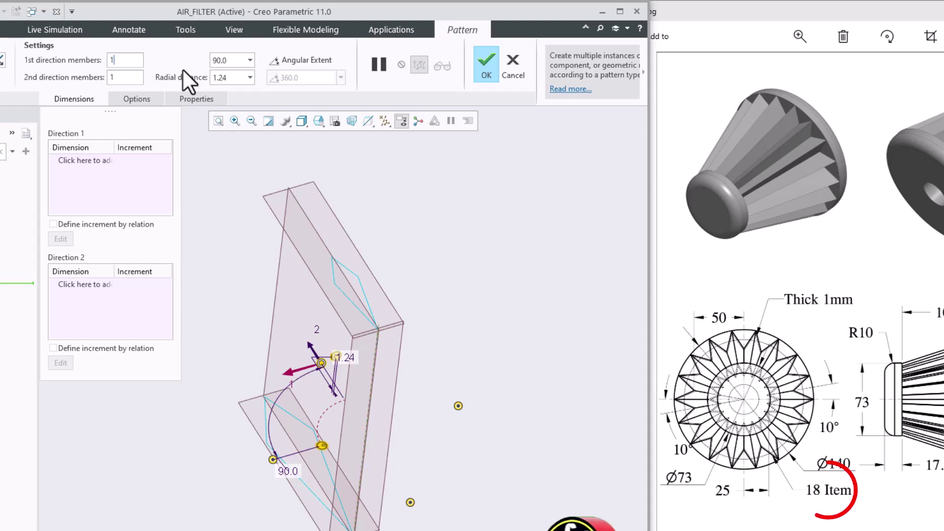
pyautogui.write('8')
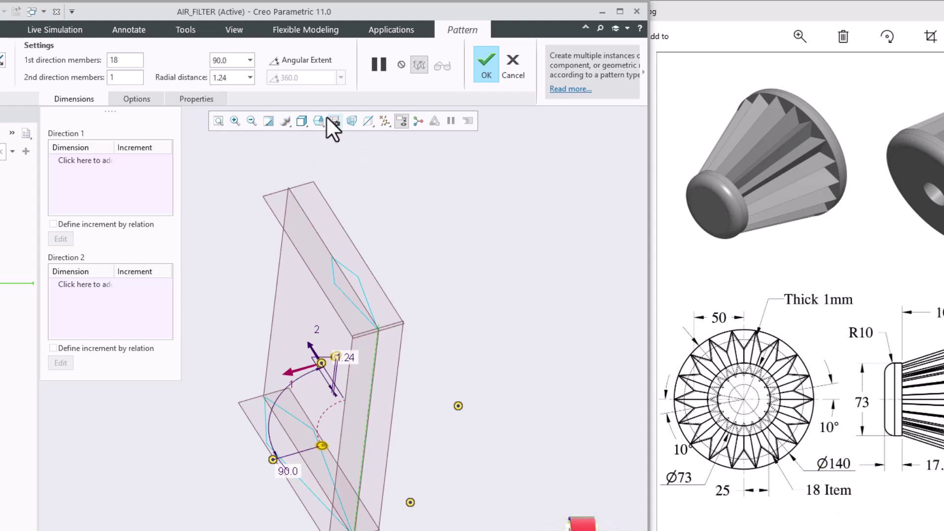
pyautogui.click(300, 60)
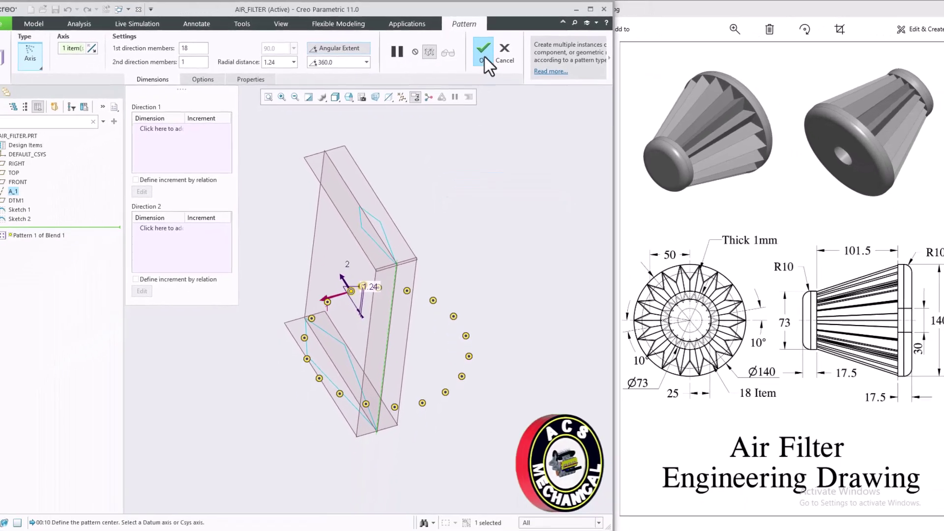
pyautogui.click(487, 62)
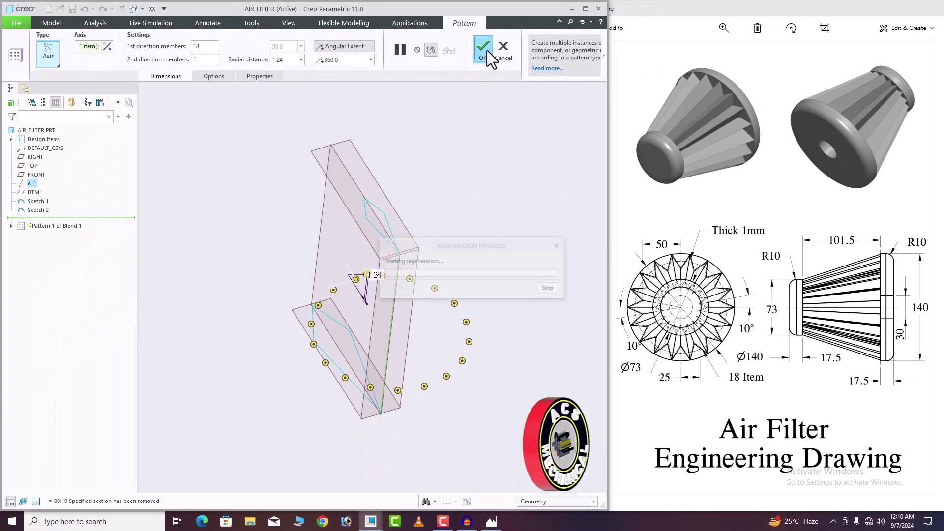
# Shell the pleated body with a 1 mm wall thickness, removing the small and large end faces
pyautogui.moveTo(401, 285); pyautogui.dragTo(354, 206, button='middle')
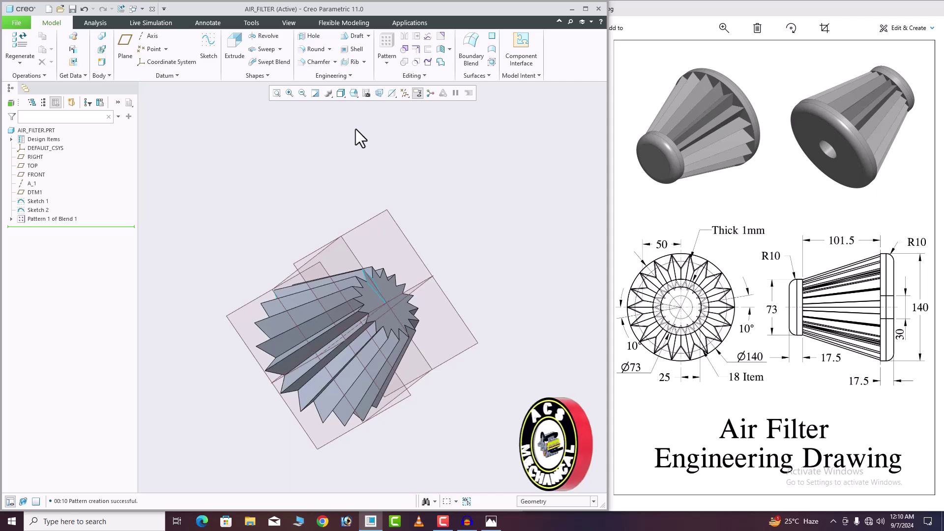
pyautogui.click(350, 50)
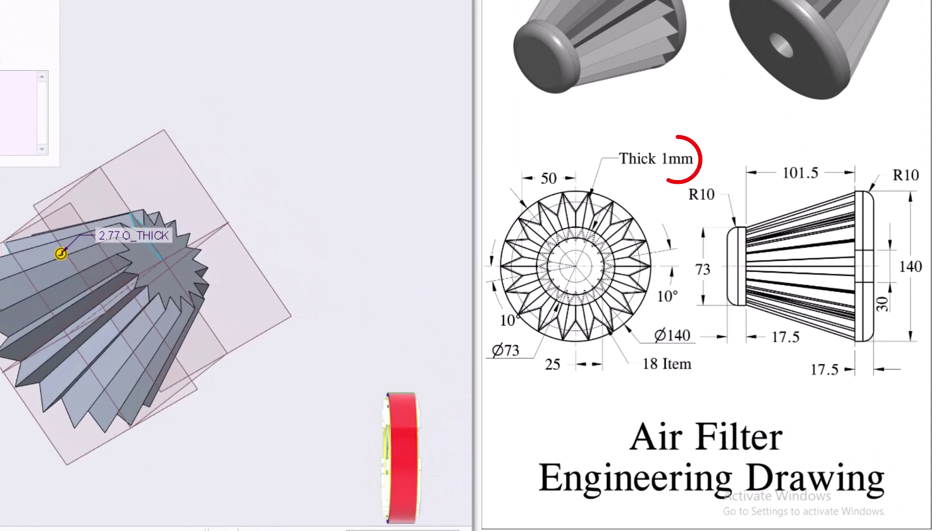
pyautogui.write('1')
pyautogui.press('Return')
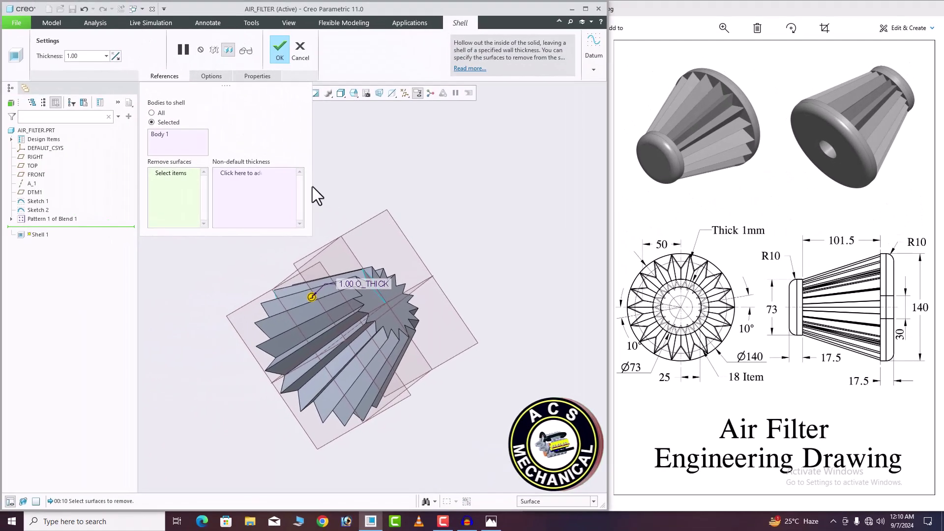
pyautogui.click(407, 316)
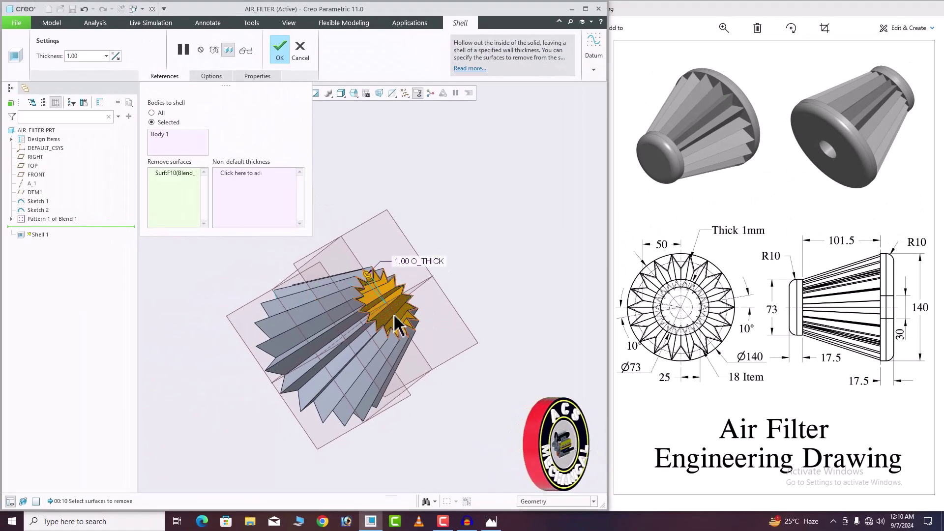
pyautogui.moveTo(362, 325); pyautogui.dragTo(432, 312, button='middle')
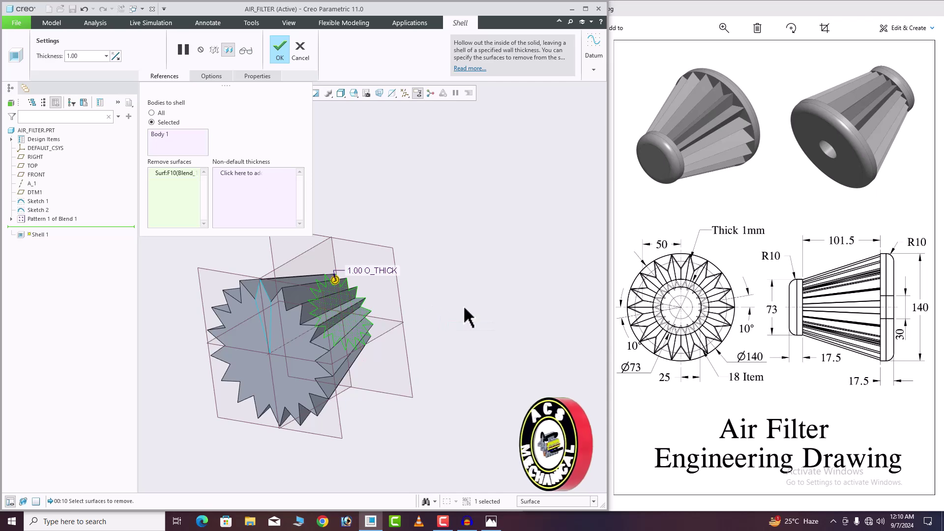
pyautogui.keyDown('ctrl'); pyautogui.click(301, 370); pyautogui.keyUp('ctrl')
pyautogui.moveTo(301, 371); pyautogui.dragTo(369, 337, button='middle')
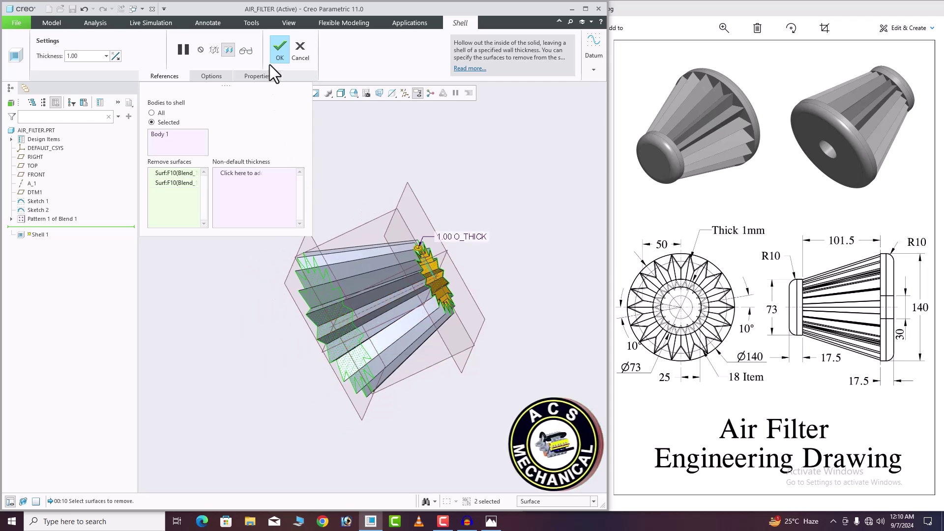
pyautogui.click(277, 55)
# Sketch an origin-centred circle through the outer pleat tips on the FRONT plane at the large end, facing it squarely, and finish the sketch
pyautogui.moveTo(398, 210)
pyautogui.mouseDown(button='middle')
pyautogui.moveTo(354, 217)
pyautogui.moveTo(428, 223)
pyautogui.moveTo(397, 217)
pyautogui.mouseUp(button='middle')
pyautogui.click(241, 270)
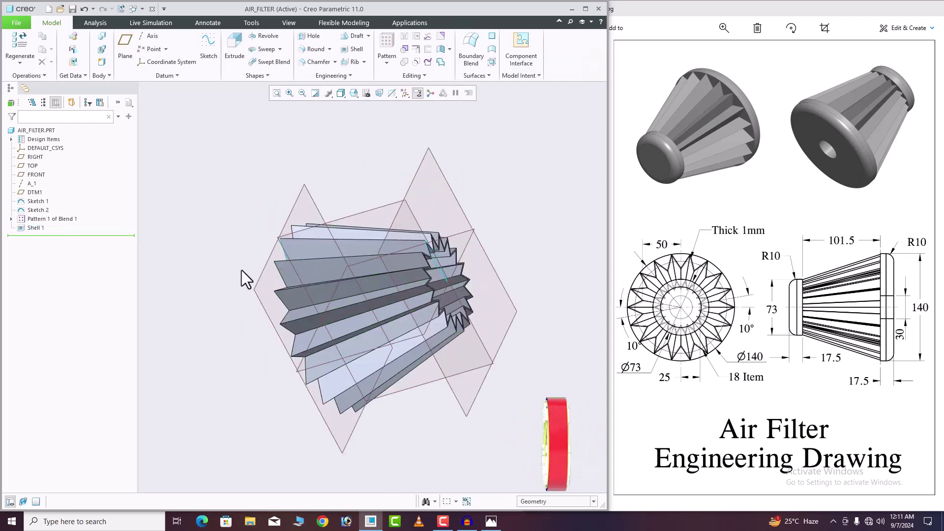
pyautogui.click(294, 201)
pyautogui.click(299, 171)
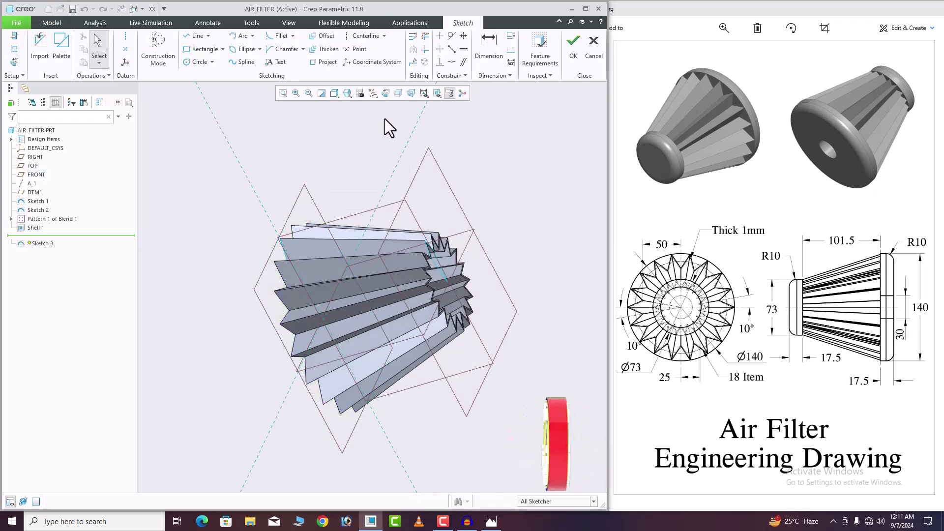
pyautogui.click(387, 94)
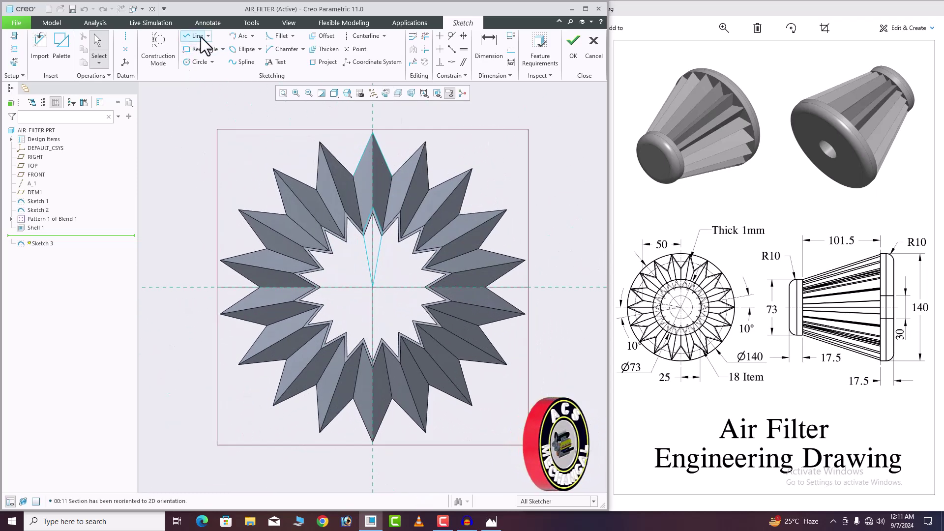
pyautogui.click(200, 62)
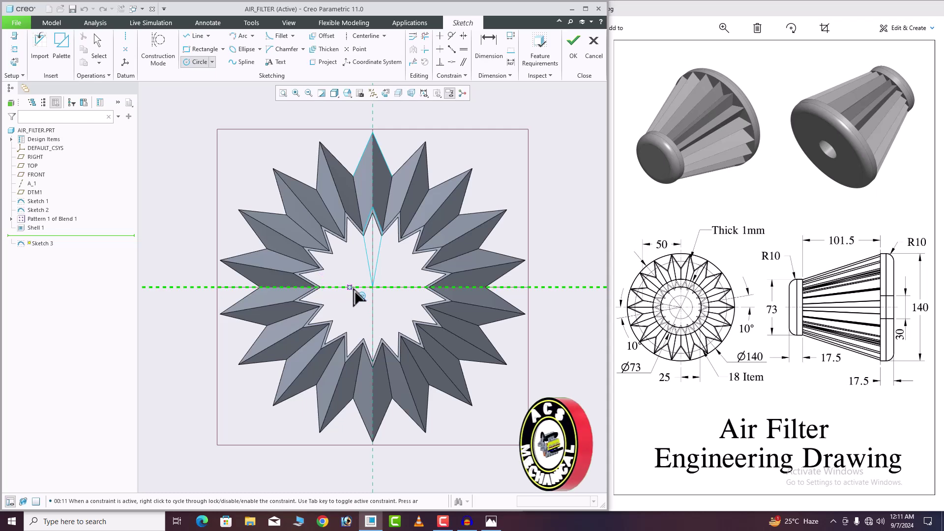
pyautogui.click(373, 287)
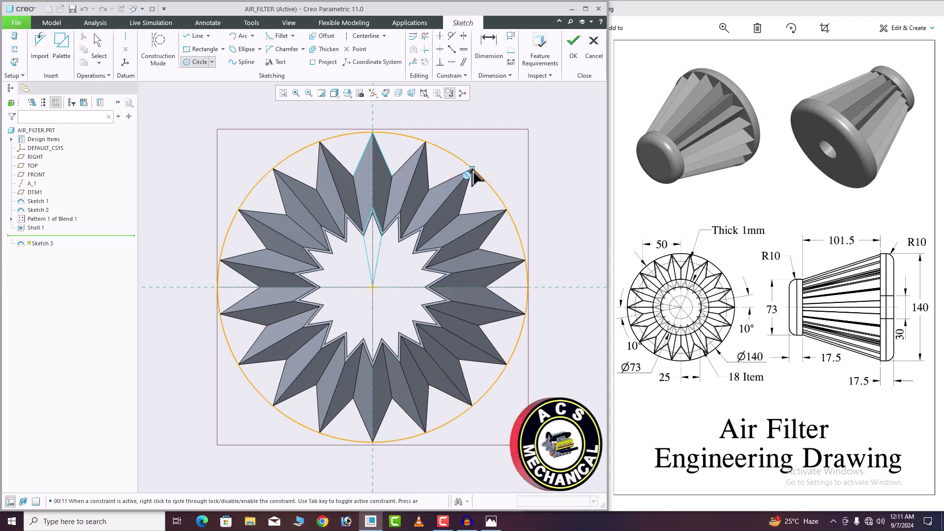
pyautogui.click(472, 175)
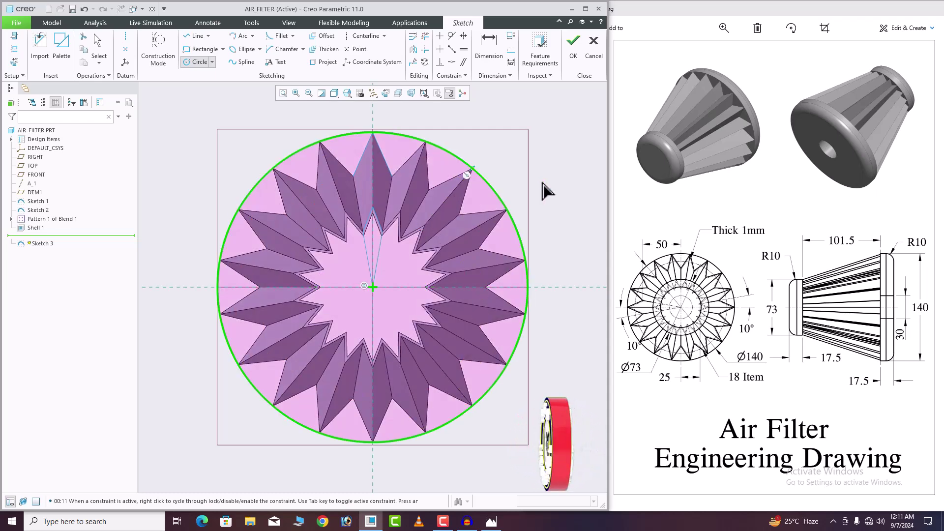
pyautogui.middleClick(542, 182)
pyautogui.click(573, 44)
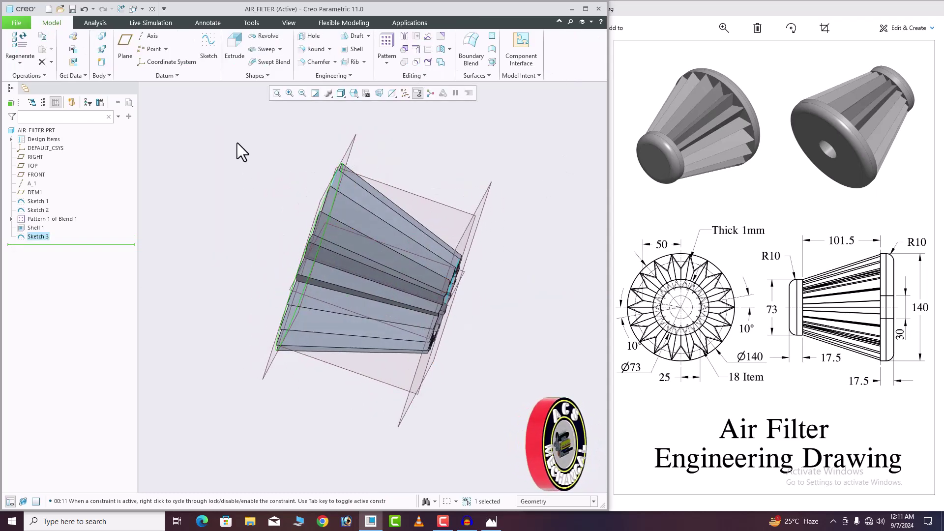
# Extrude the large-end circle 17.5 mm outward, away from the pleats, as a solid end cap
pyautogui.click(235, 56)
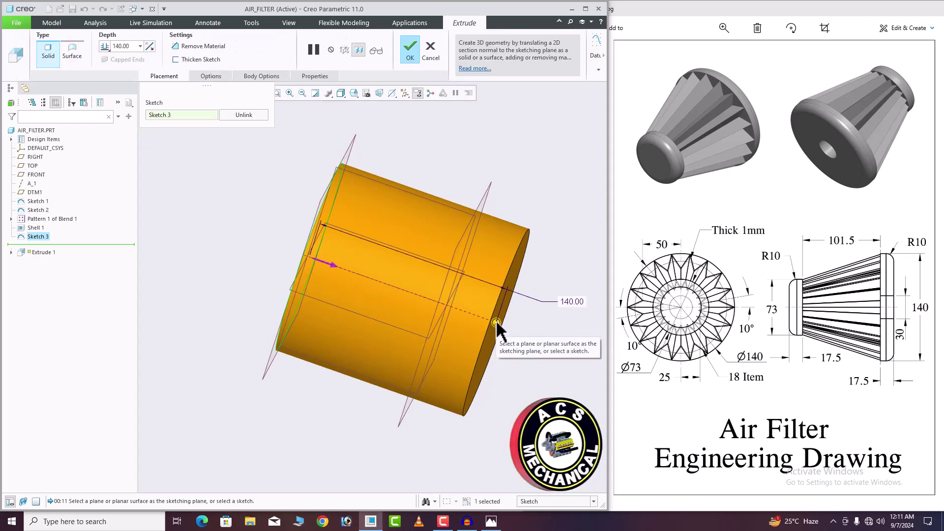
pyautogui.moveTo(496, 321); pyautogui.dragTo(279, 246)
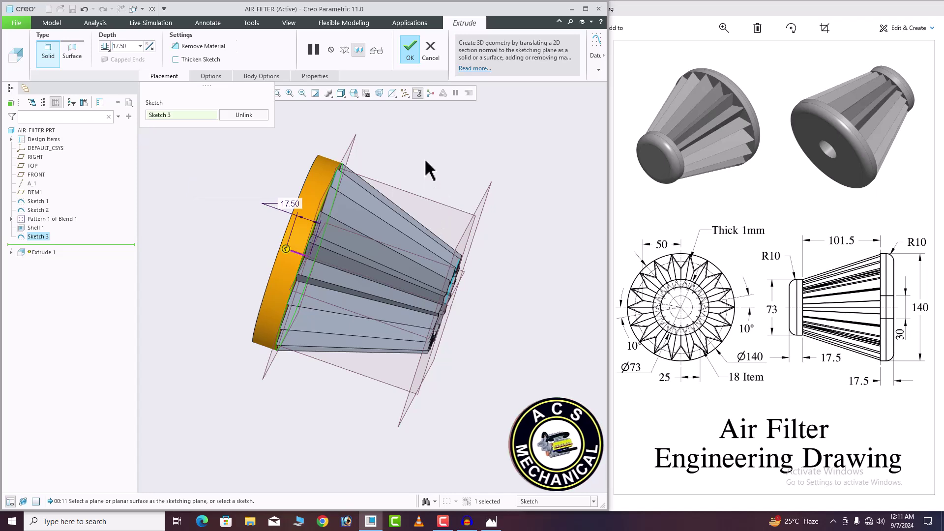
pyautogui.click(410, 50)
# Sketch an origin-centred circle around the small-end pleat tips on plane DTM1, facing it squarely, and finish the sketch
pyautogui.moveTo(430, 148)
pyautogui.mouseDown(button='middle')
pyautogui.moveTo(432, 192)
pyautogui.moveTo(421, 191)
pyautogui.moveTo(482, 165)
pyautogui.mouseUp(button='middle')
pyautogui.click(502, 187)
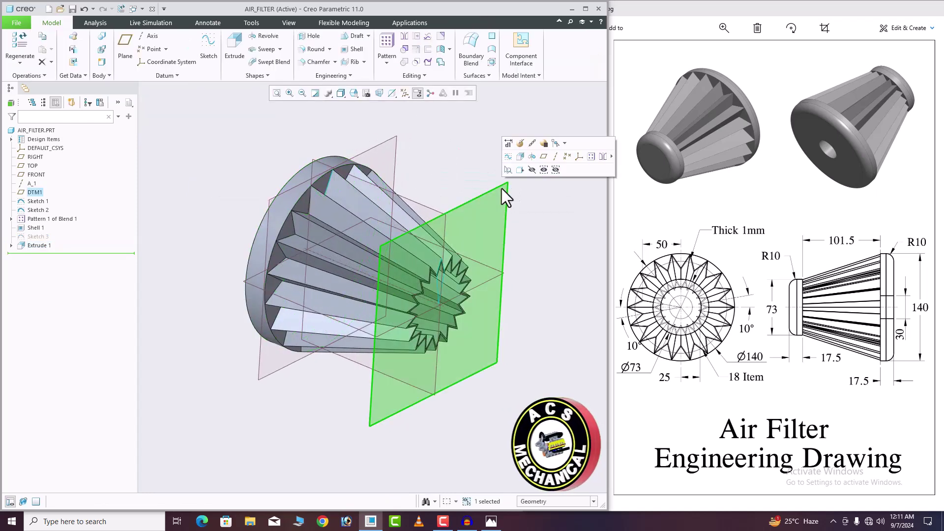
pyautogui.click(507, 156)
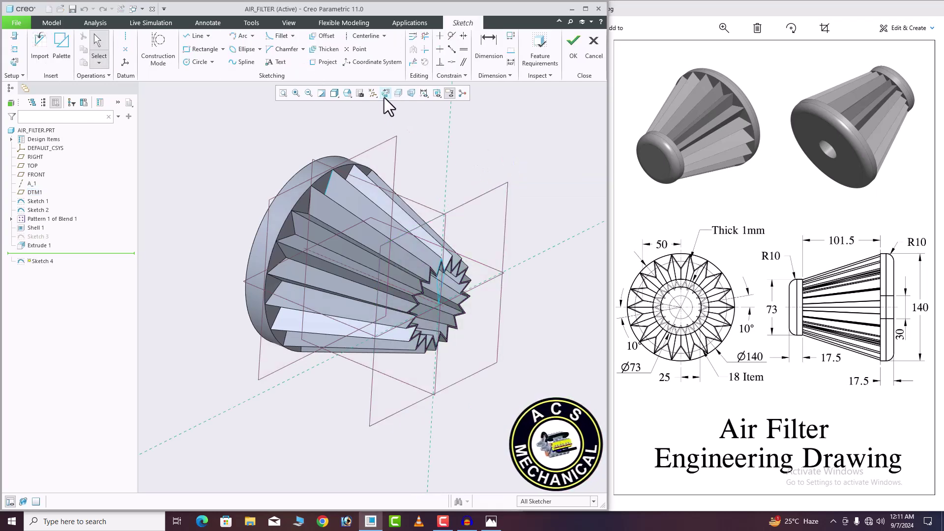
pyautogui.click(384, 96)
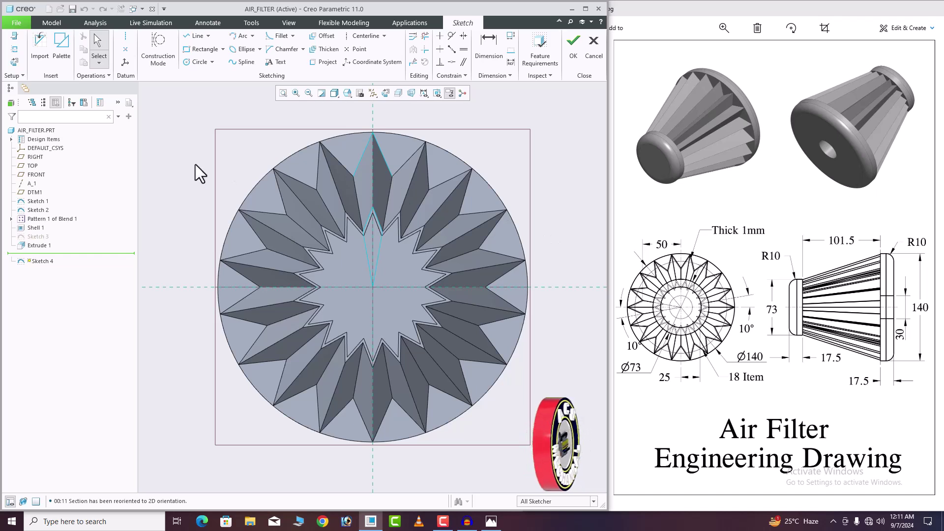
pyautogui.click(195, 61)
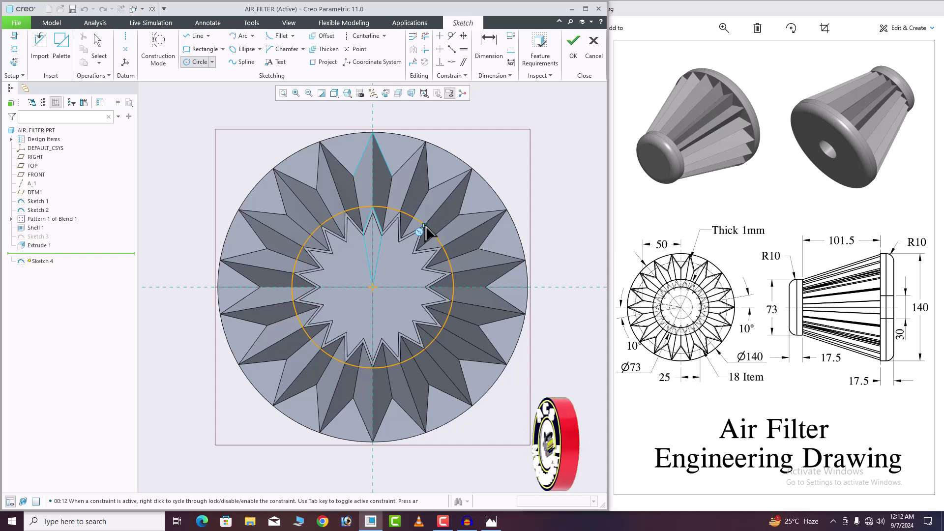
pyautogui.click(424, 225)
pyautogui.middleClick(551, 211)
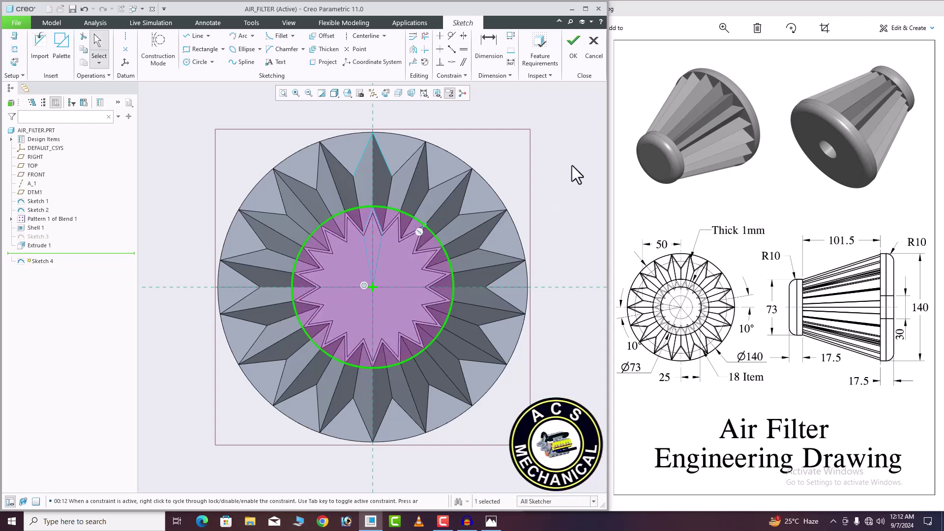
pyautogui.click(572, 48)
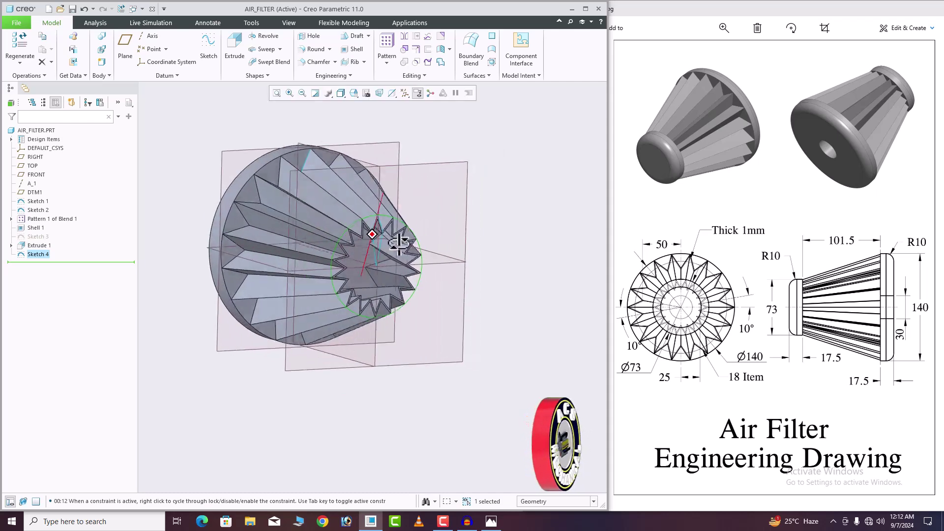
# Extrude the small-end circle 17.5 mm outward, away from the pleats, as the second solid cap
pyautogui.click(235, 48)
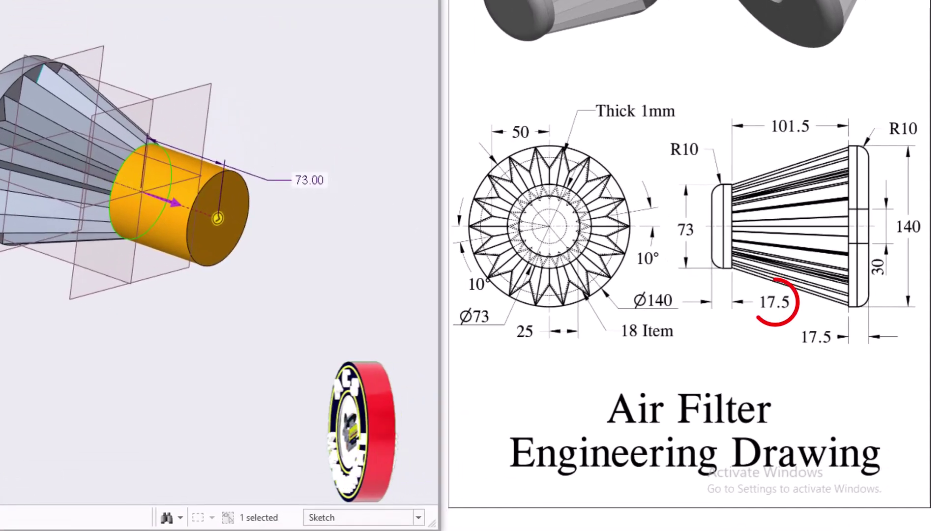
pyautogui.write('17.5')
pyautogui.press('Return')
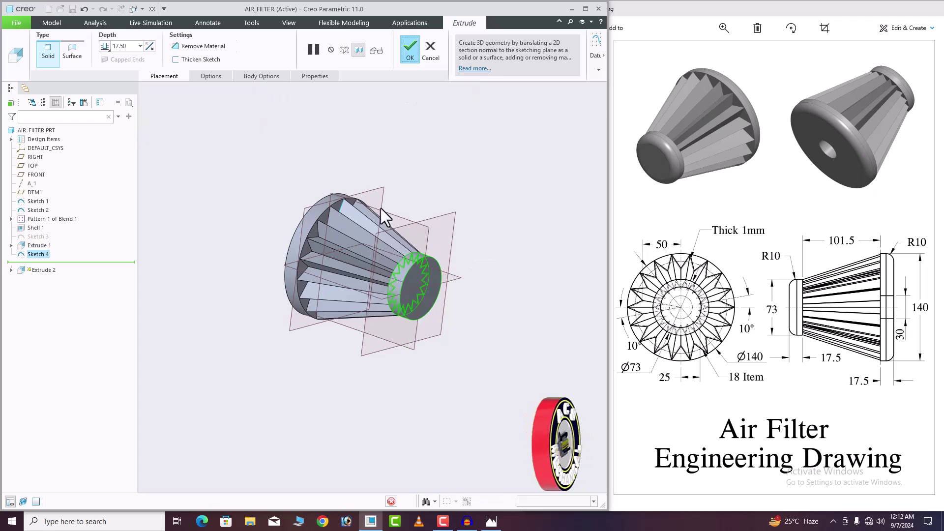
pyautogui.middleClick(385, 216)
# Start a sketch on the large cap's outer face, facing it squarely, and draw an origin-centred circle about 66 mm in diameter
pyautogui.moveTo(385, 216); pyautogui.dragTo(314, 196, button='middle')
pyautogui.scroll(3, 299, 208)
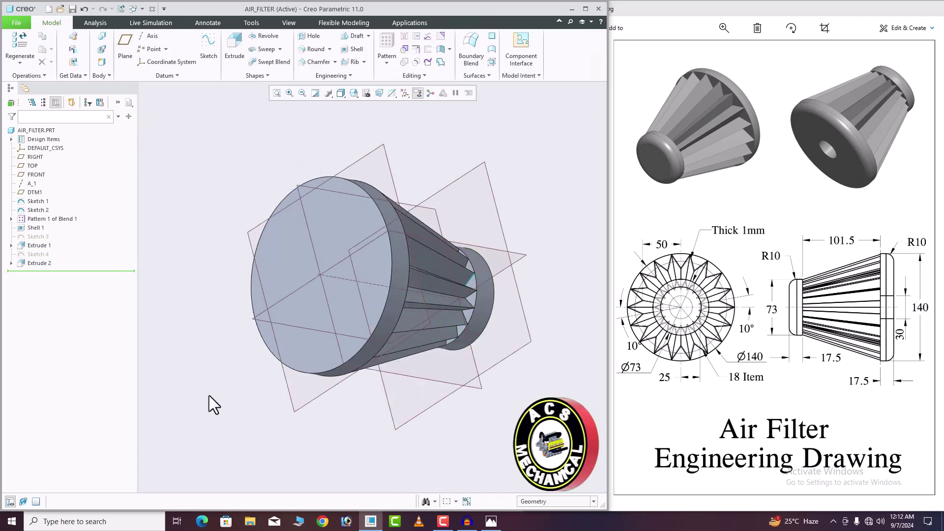
pyautogui.click(277, 270)
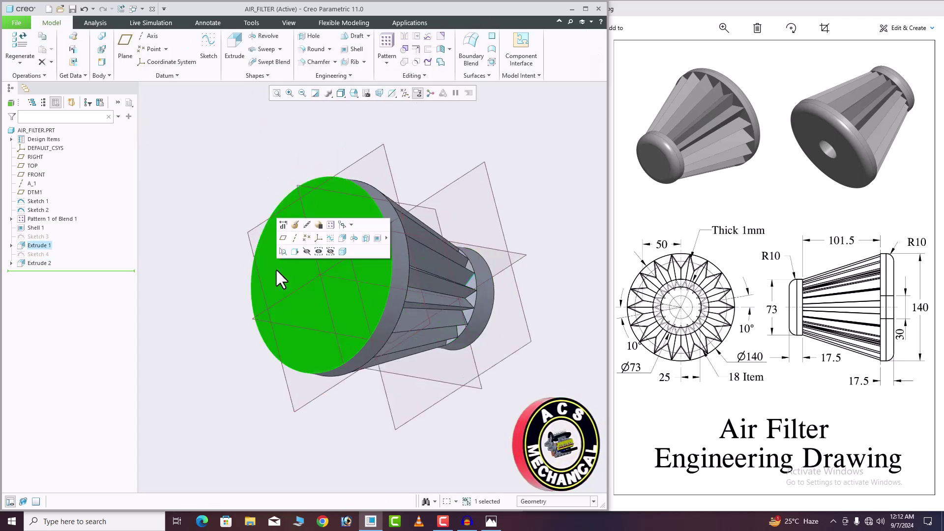
pyautogui.click(330, 239)
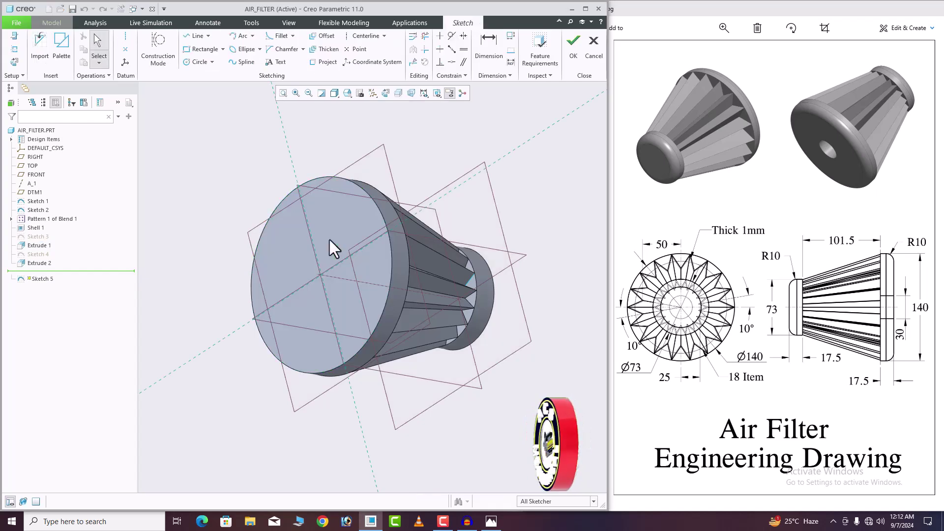
pyautogui.click(385, 96)
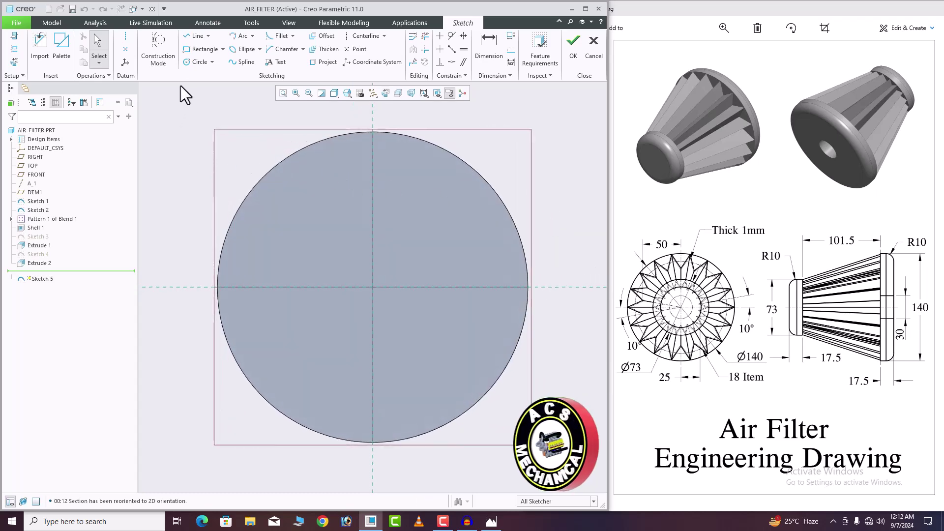
pyautogui.click(192, 63)
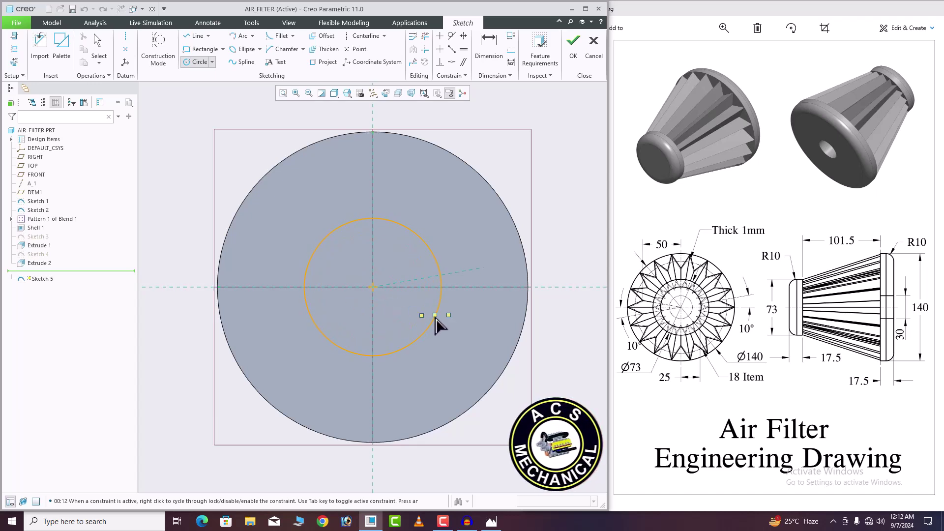
pyautogui.middleClick(559, 243)
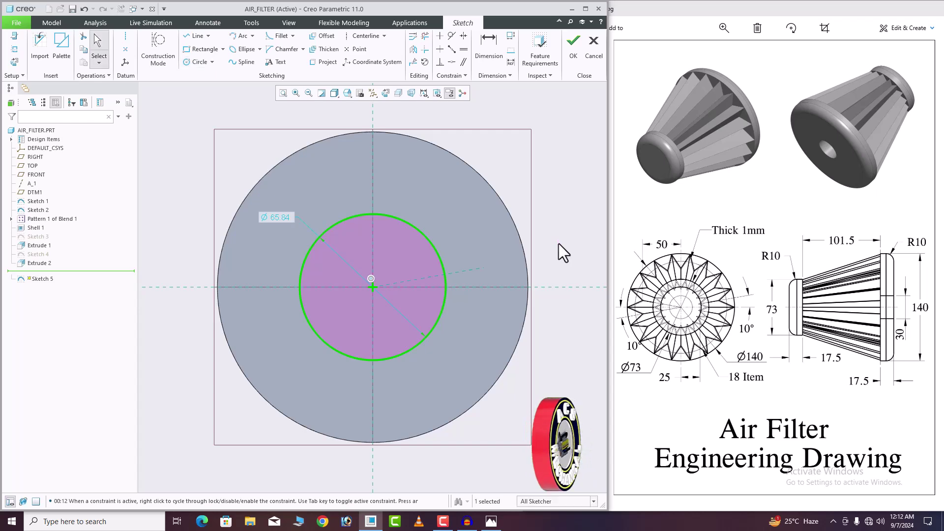
# Set the circle's diameter to 30 mm and finish the sketch
pyautogui.click(273, 219)
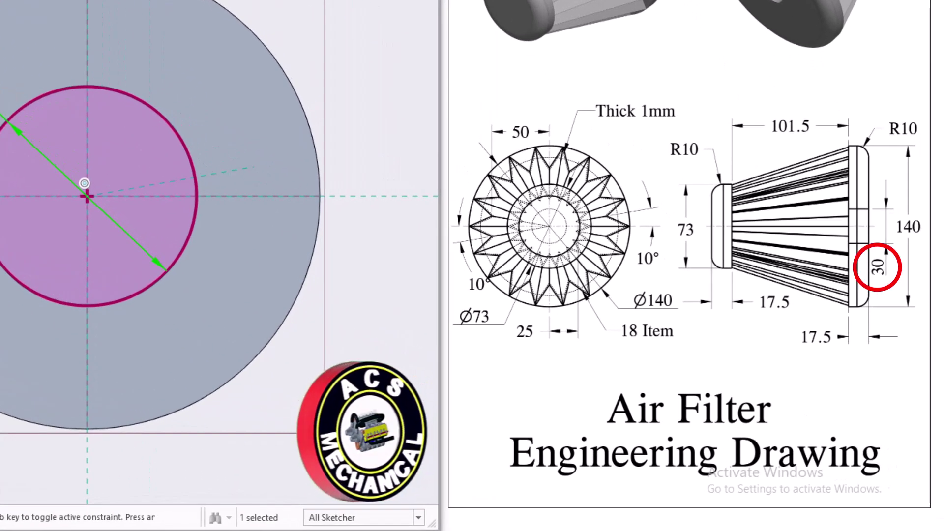
pyautogui.write('30')
pyautogui.press('Return')
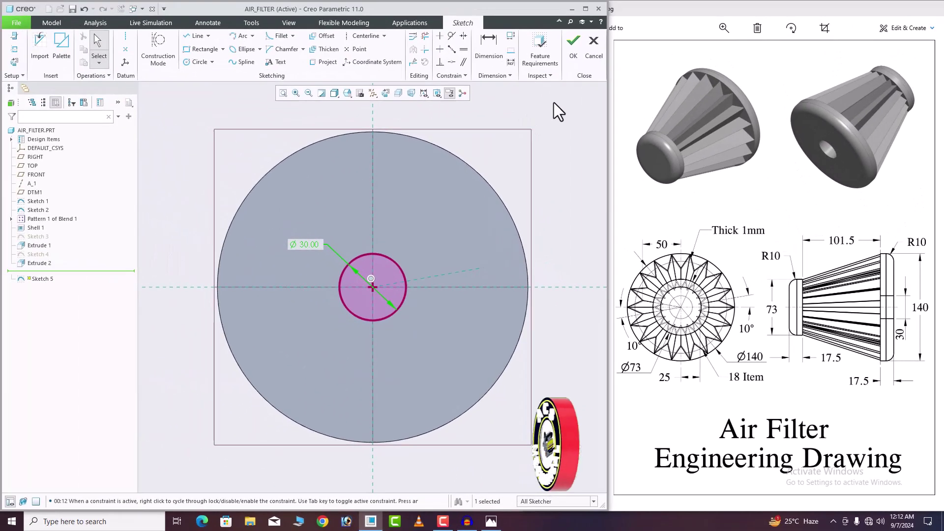
pyautogui.click(517, 148)
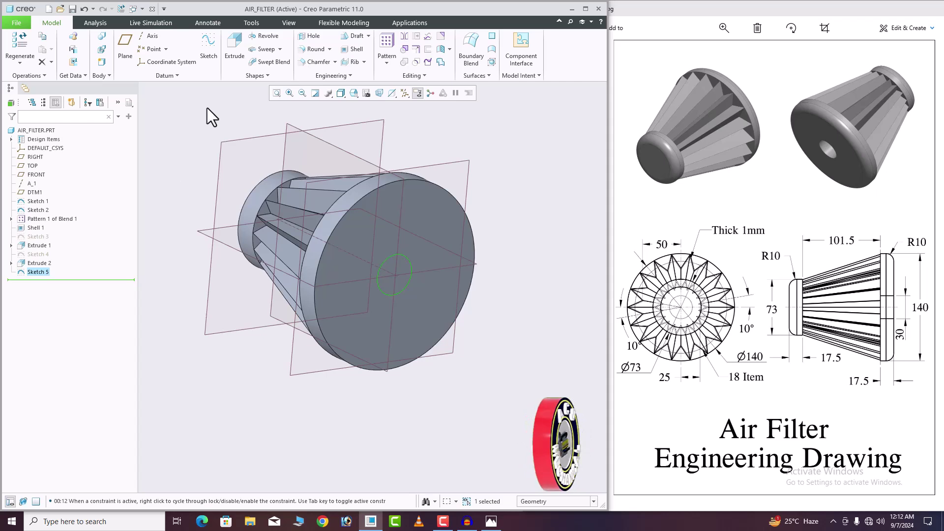
# Extrude the 30 mm circle inward about 32.9 mm, removing material to cut a central hole through the large cap
pyautogui.click(235, 48)
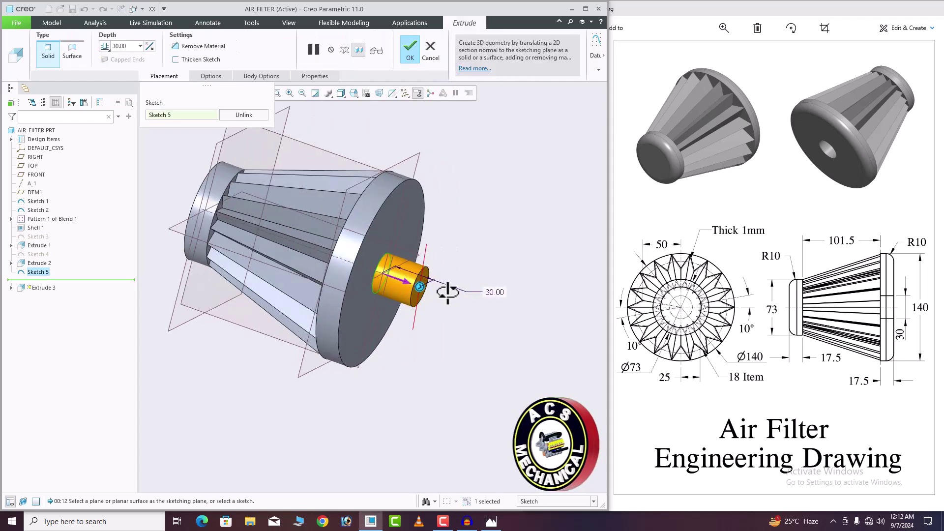
pyautogui.moveTo(486, 337); pyautogui.dragTo(428, 312)
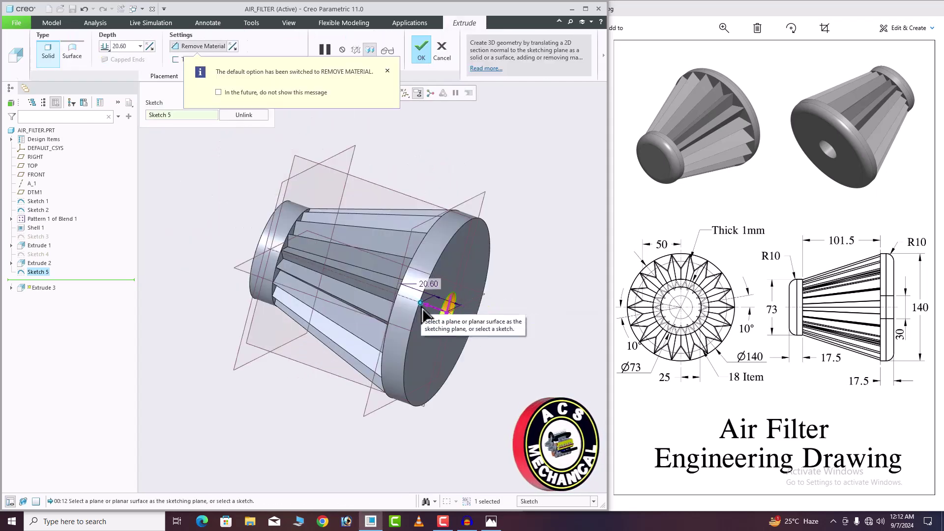
pyautogui.moveTo(428, 312); pyautogui.dragTo(474, 227, button='middle')
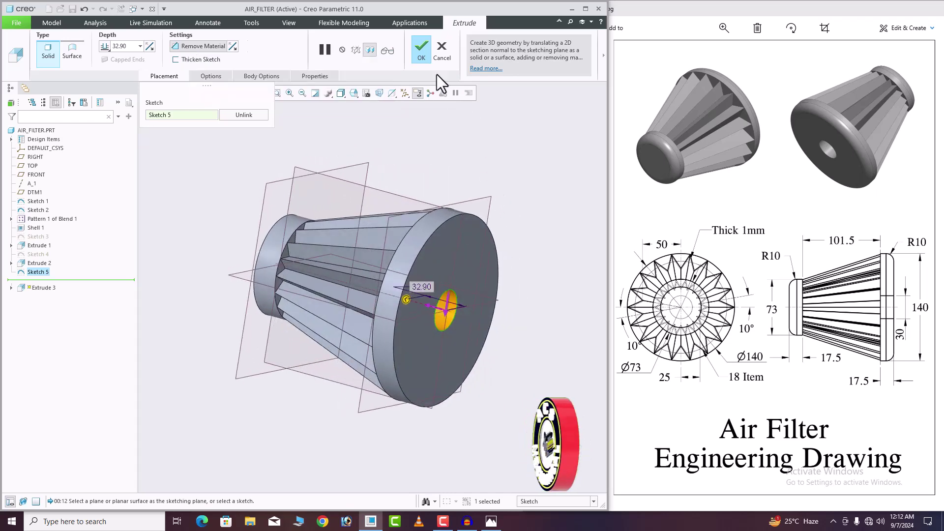
pyautogui.click(422, 47)
# Round the outer rim edges of the small and large end caps with a 10 mm radius
pyautogui.moveTo(506, 380); pyautogui.dragTo(338, 155, button='middle')
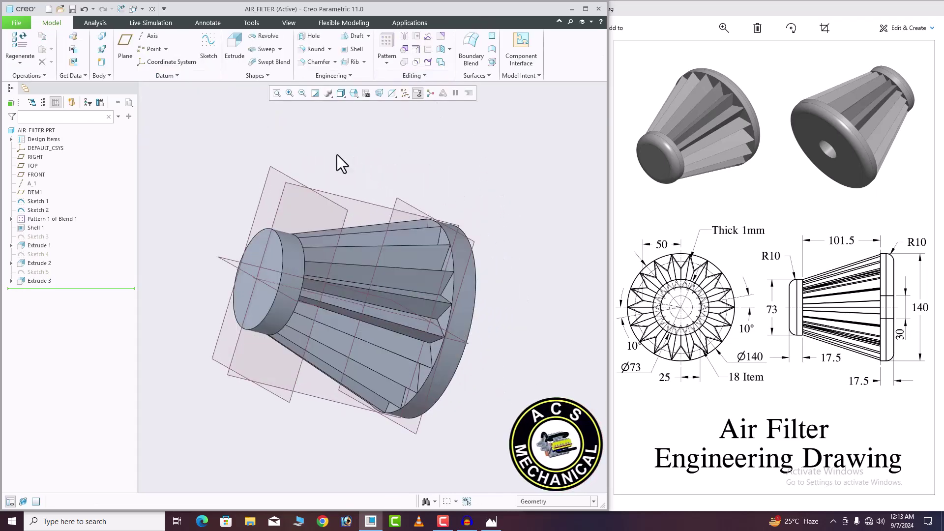
pyautogui.click(315, 50)
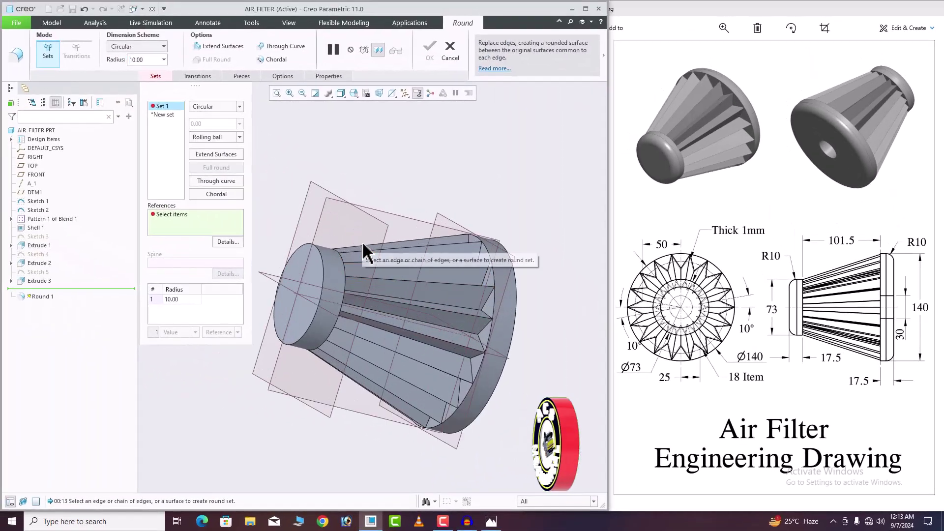
pyautogui.click(321, 257)
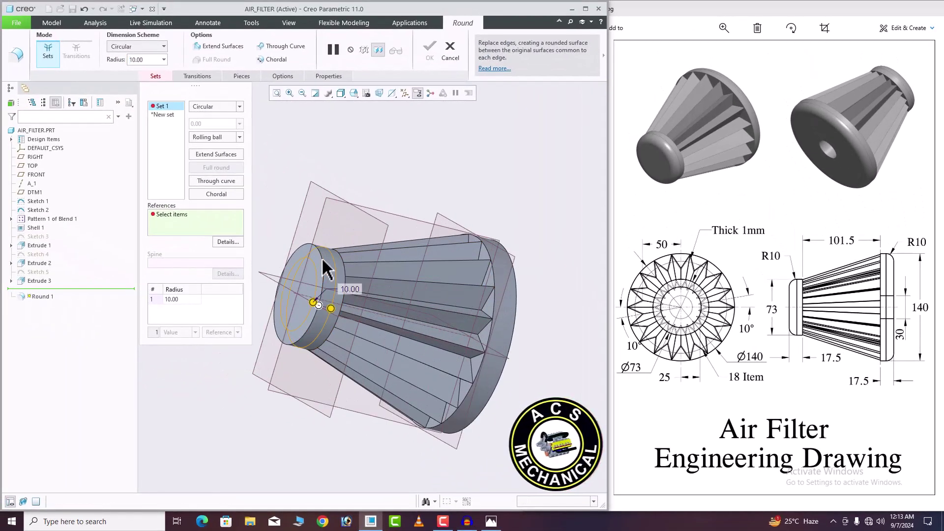
pyautogui.moveTo(437, 283); pyautogui.dragTo(351, 288, button='middle')
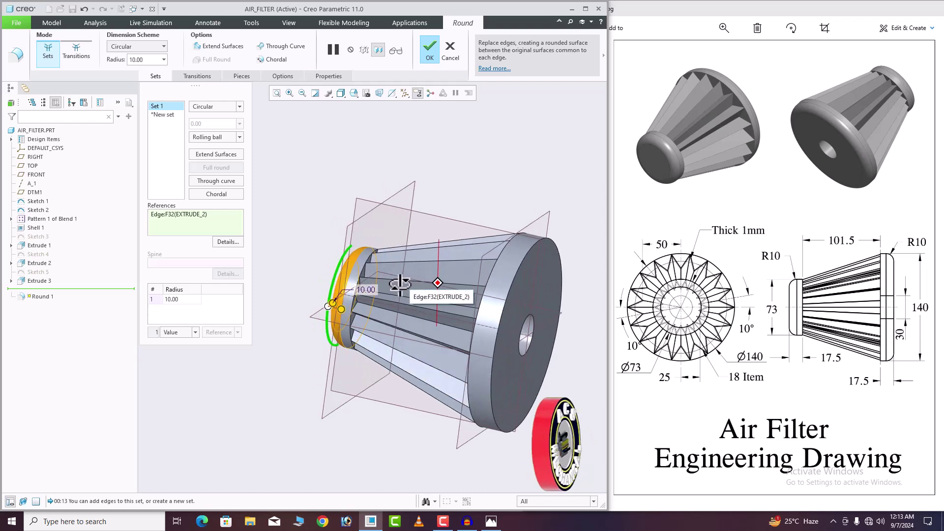
pyautogui.click(524, 268)
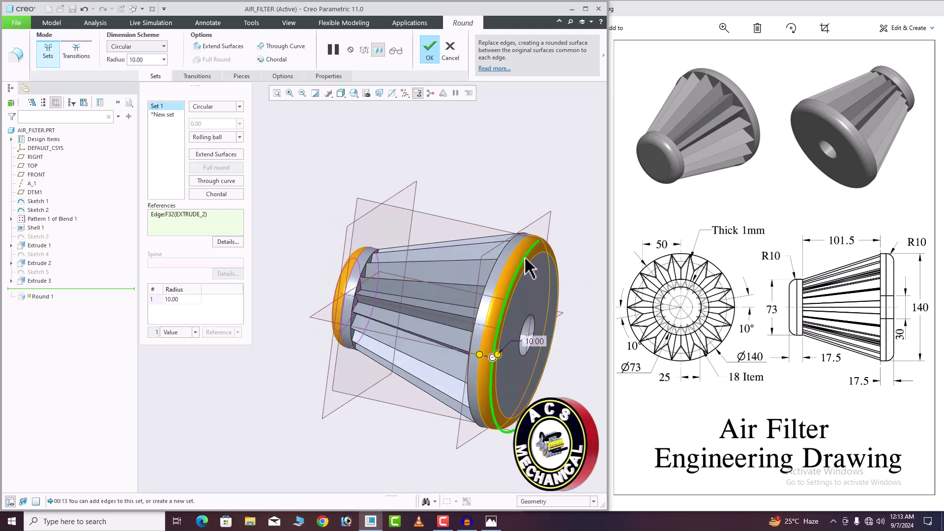
pyautogui.moveTo(524, 268); pyautogui.dragTo(474, 263, button='middle')
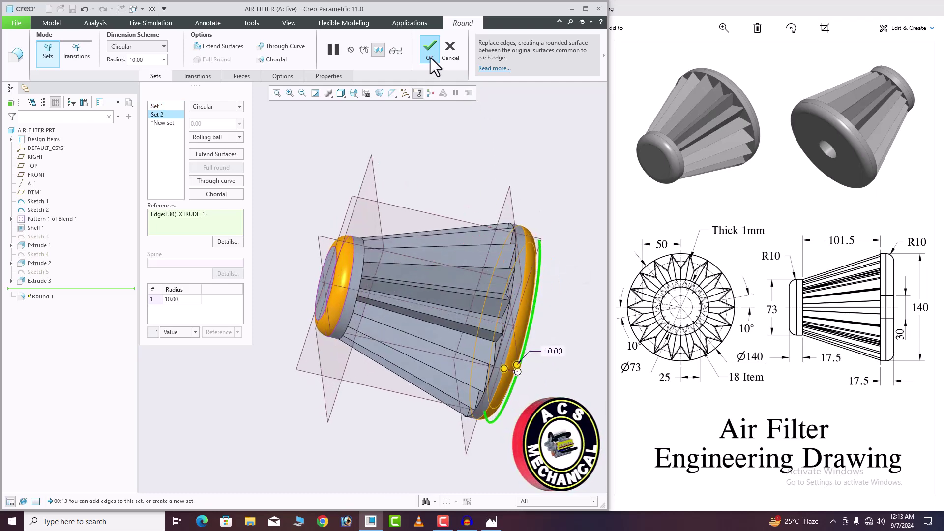
pyautogui.click(430, 58)
pyautogui.moveTo(354, 263); pyautogui.dragTo(457, 323, button='middle')
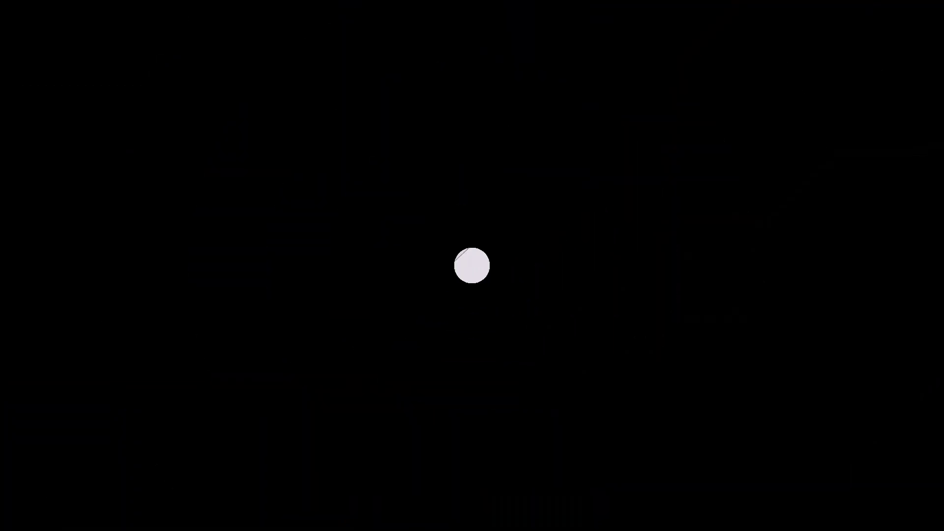